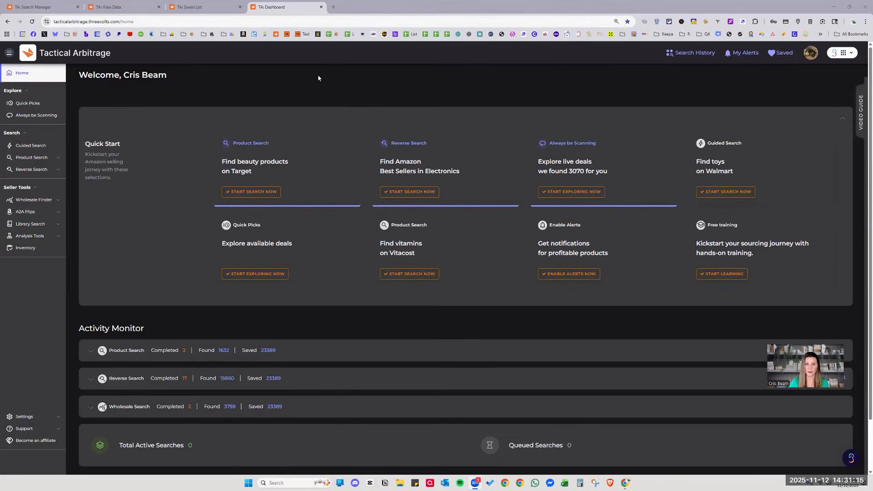
Switch the dashboard to the old layout, then back to the new layout.
scroll(507, 222, down, 2)
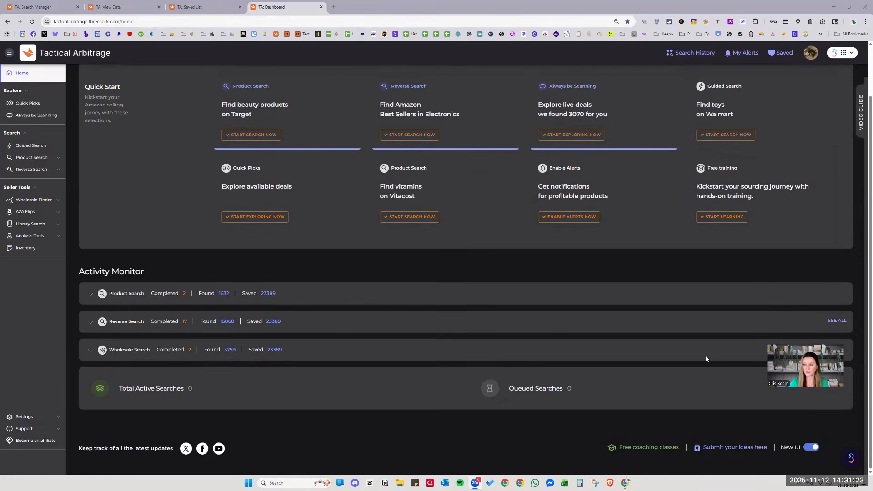
click(811, 447)
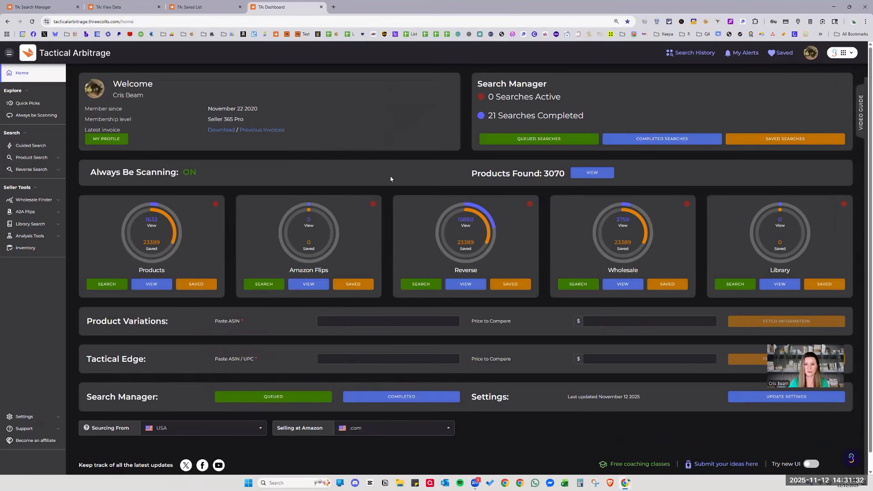
scroll(390, 178, down, 1)
click(812, 448)
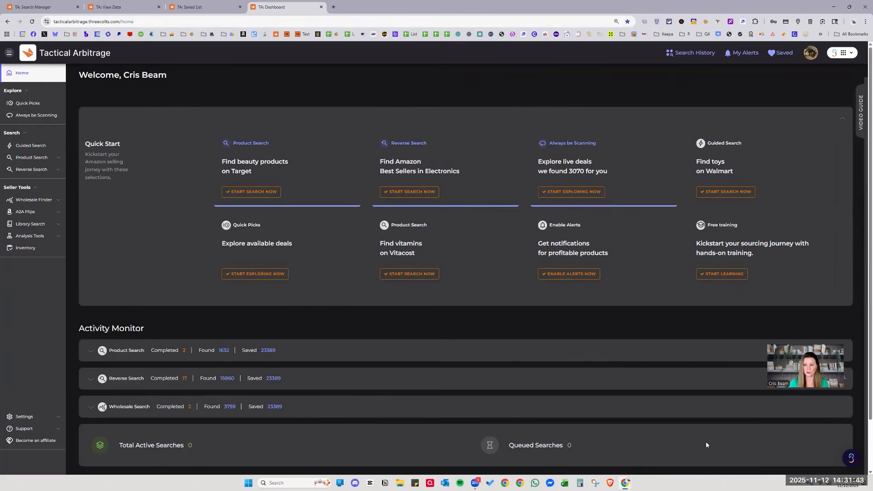
Go to Settings, view Other Keys, then bring up the Searching tab's Cache page.
click(23, 421)
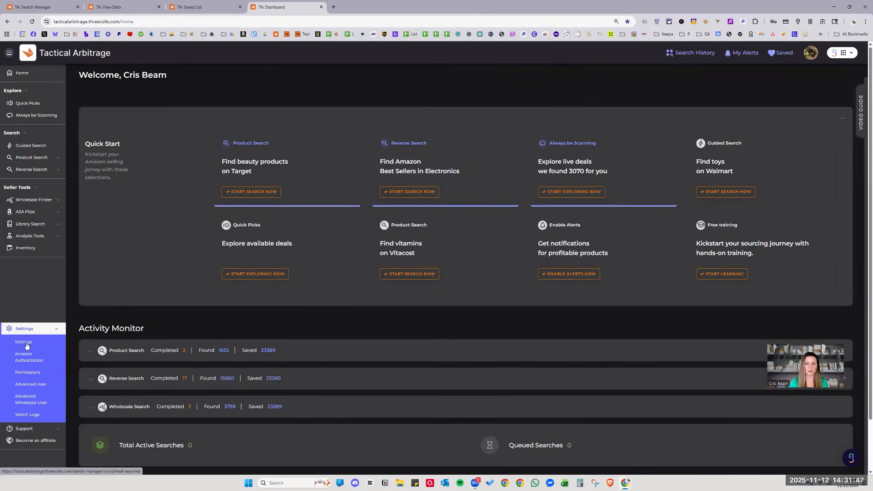
click(18, 344)
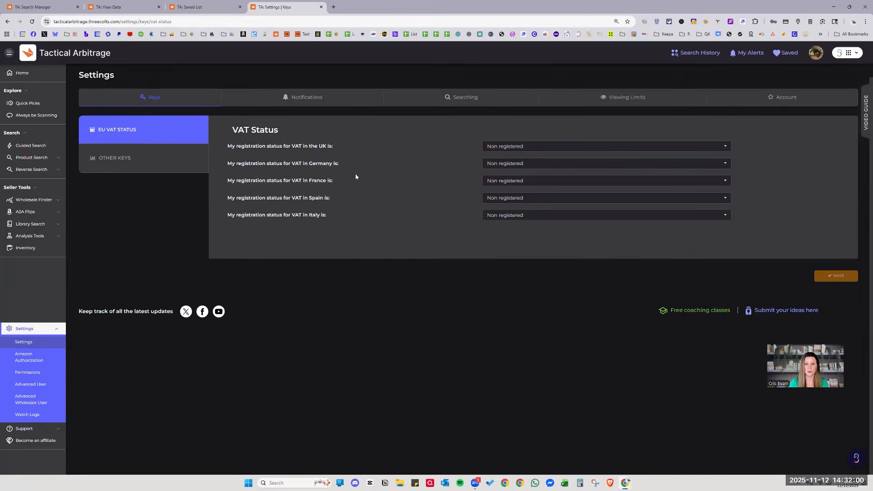
click(160, 165)
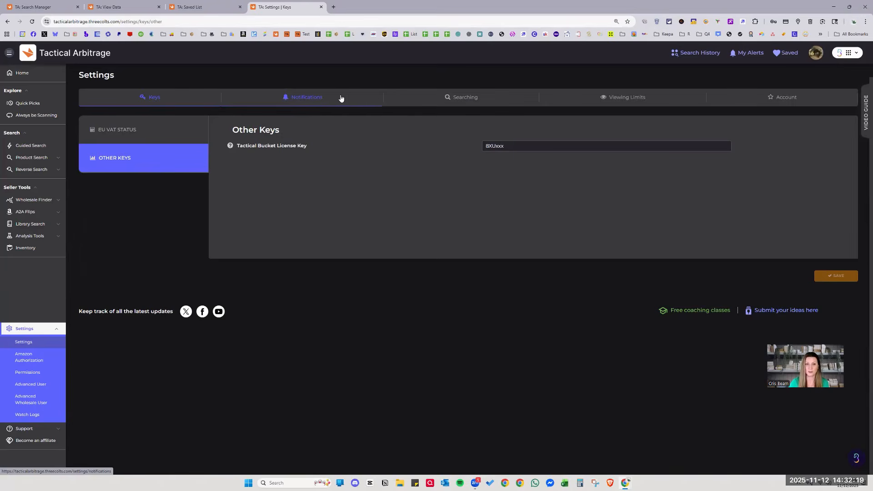
click(448, 101)
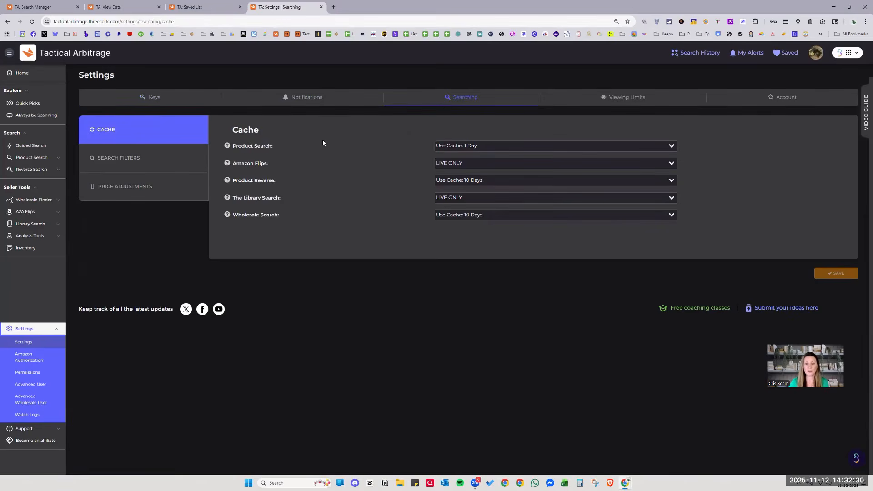
Change Product Search's cache option from 1 Day to Use Cache: 10 Days.
click(465, 146)
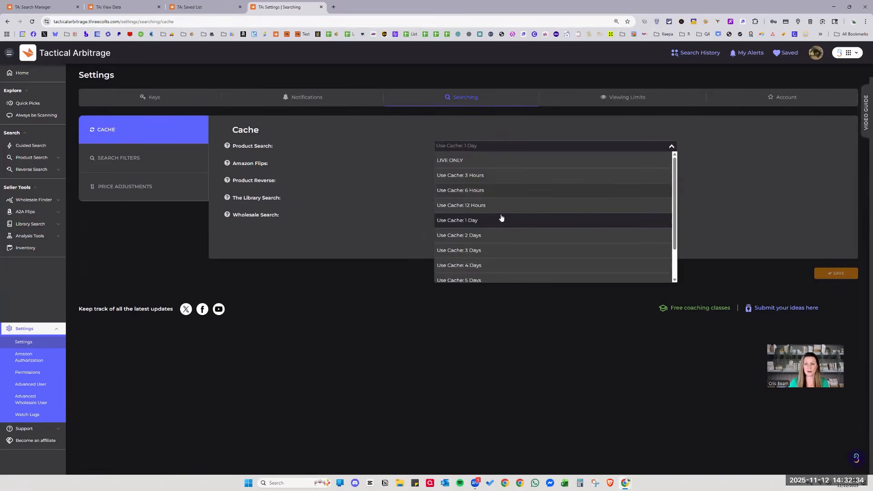
scroll(515, 276, down, 1)
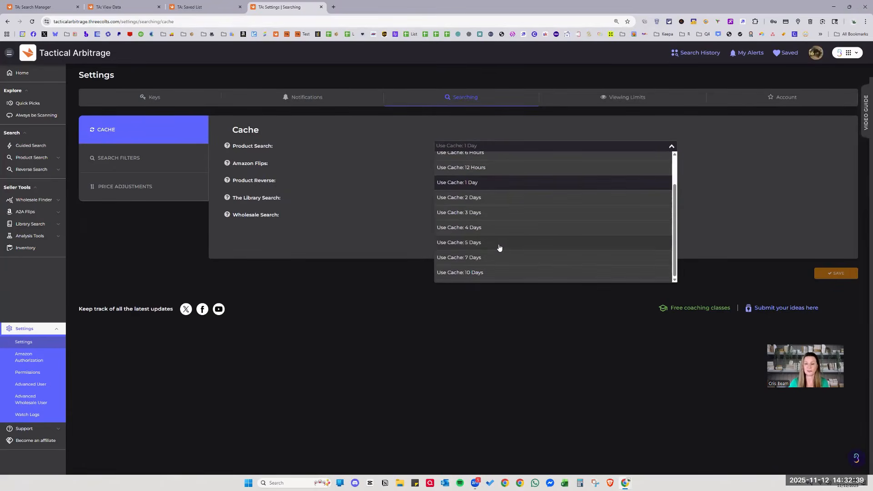
scroll(496, 198, up, 1)
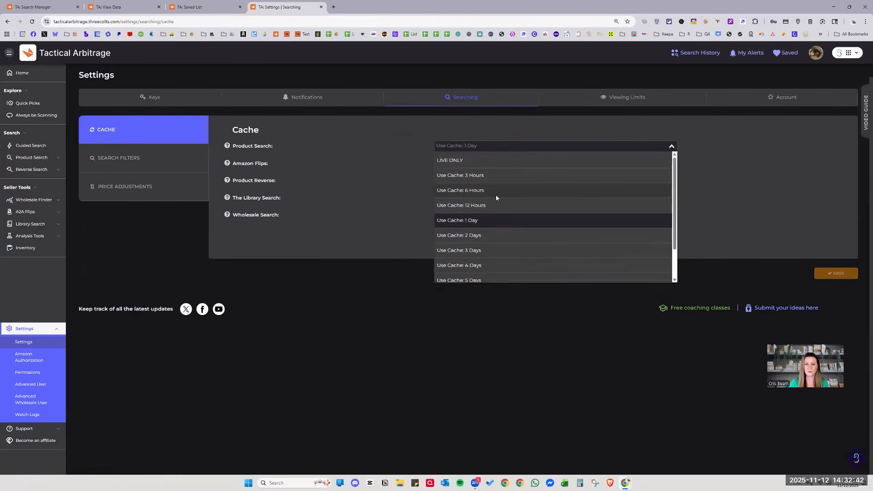
click(475, 148)
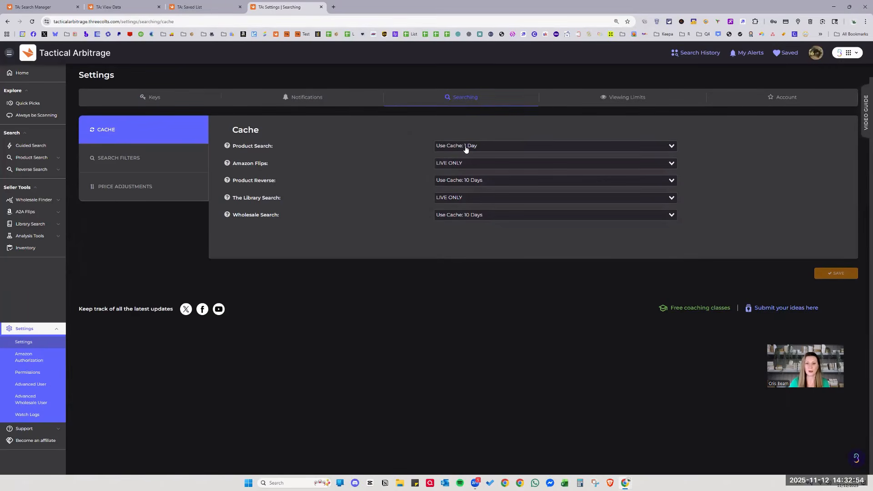
click(466, 147)
scroll(517, 239, down, 1)
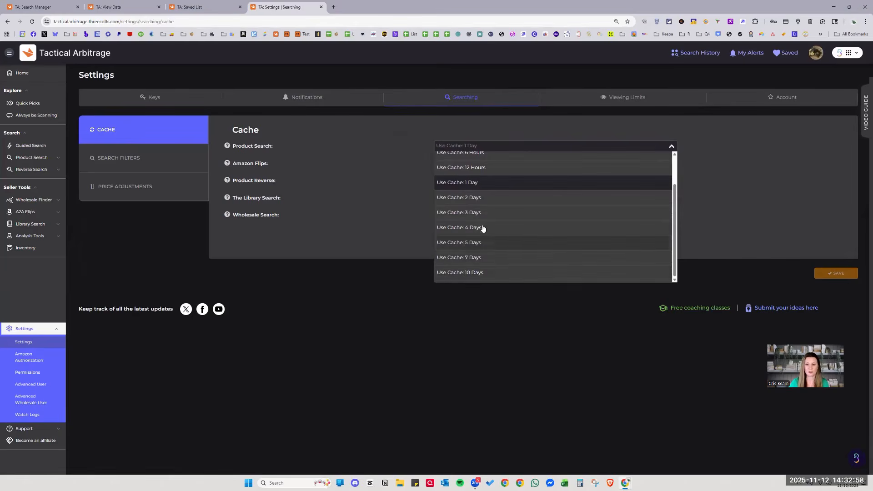
click(482, 272)
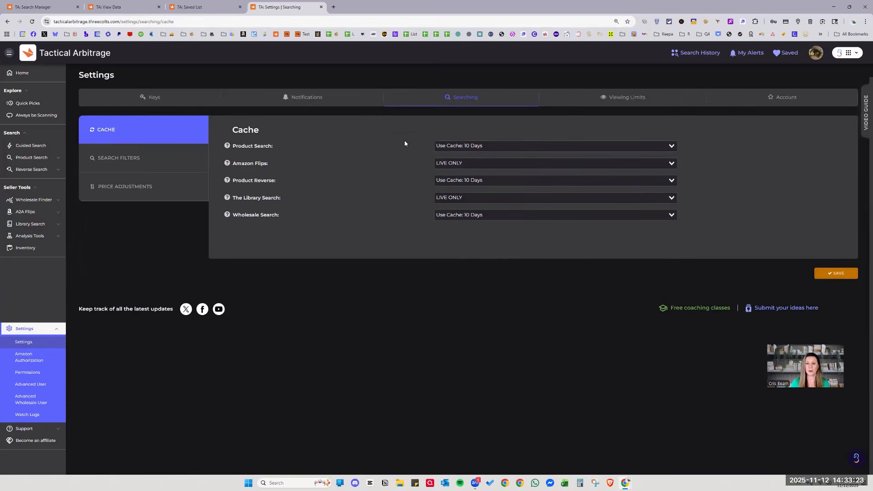
Keep Product Search and Product Reverse at 10 Days and save the cache settings.
click(513, 147)
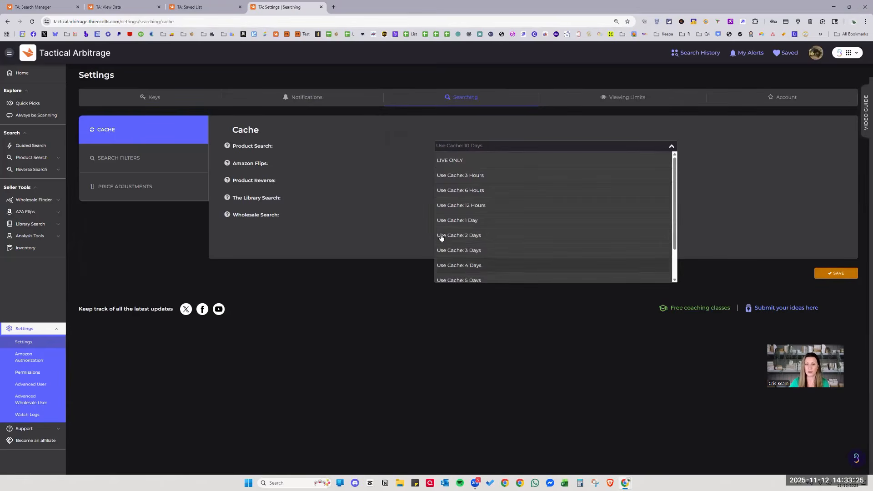
click(369, 174)
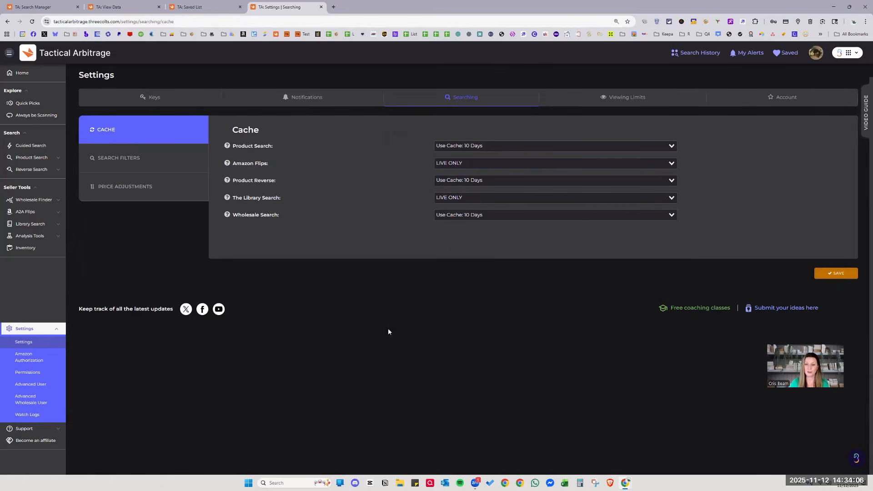
click(471, 180)
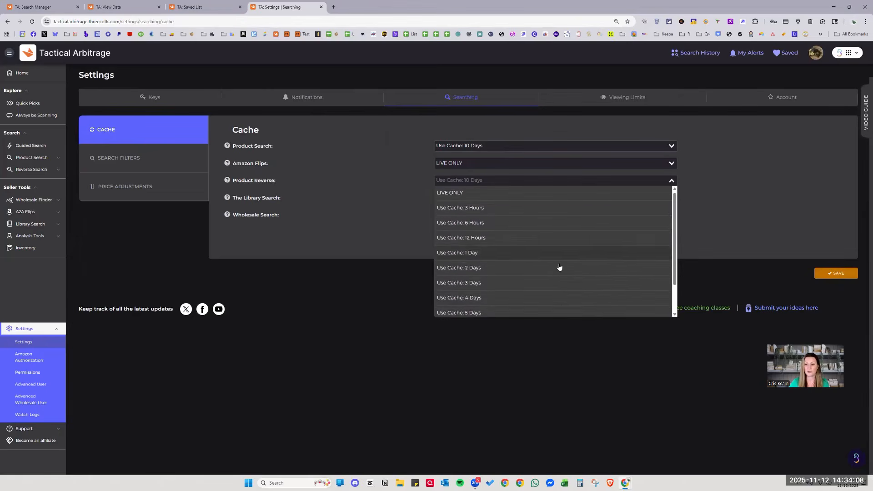
scroll(506, 309, down, 2)
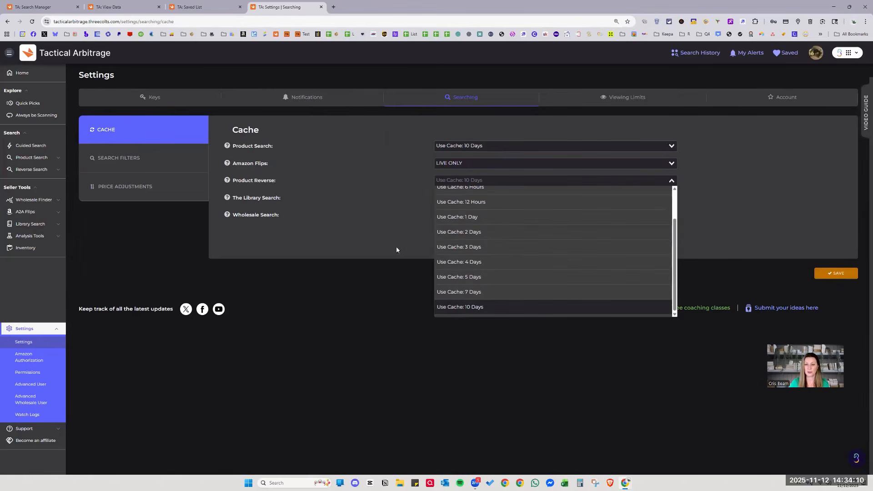
click(391, 231)
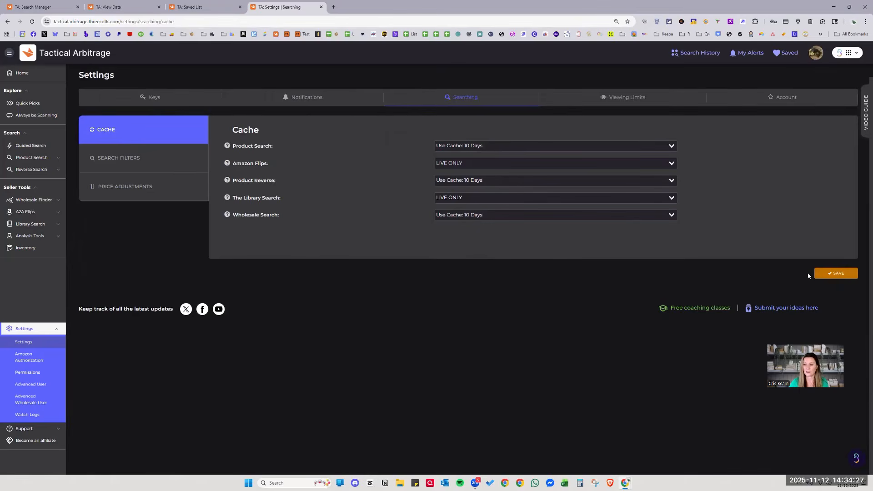
click(826, 275)
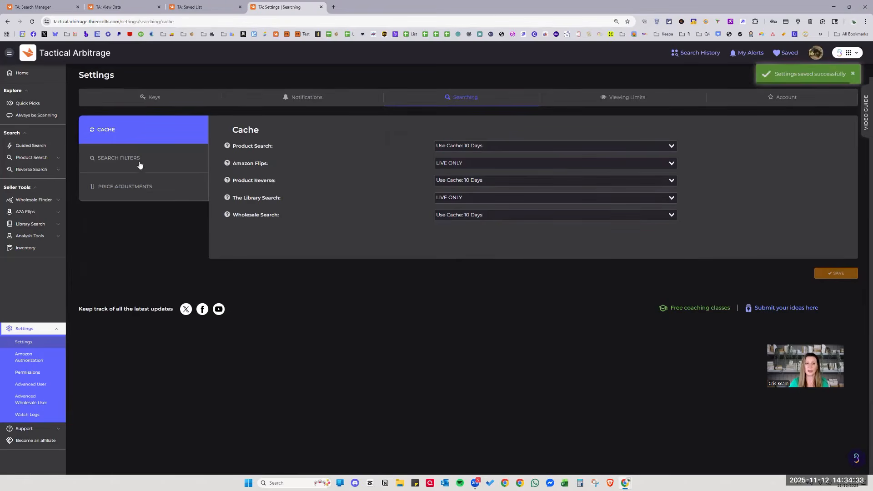
Show Search Filters, keeping Seller type on FBA and Stop all searches after empty.
click(188, 158)
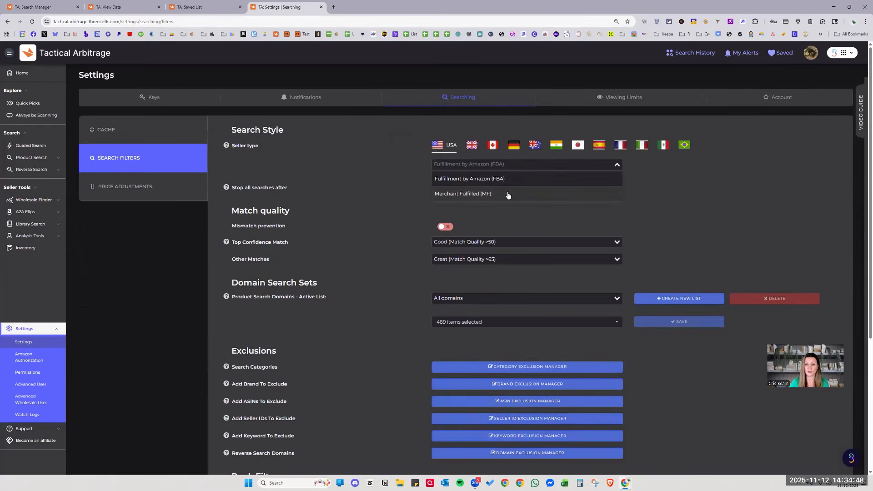
click(480, 195)
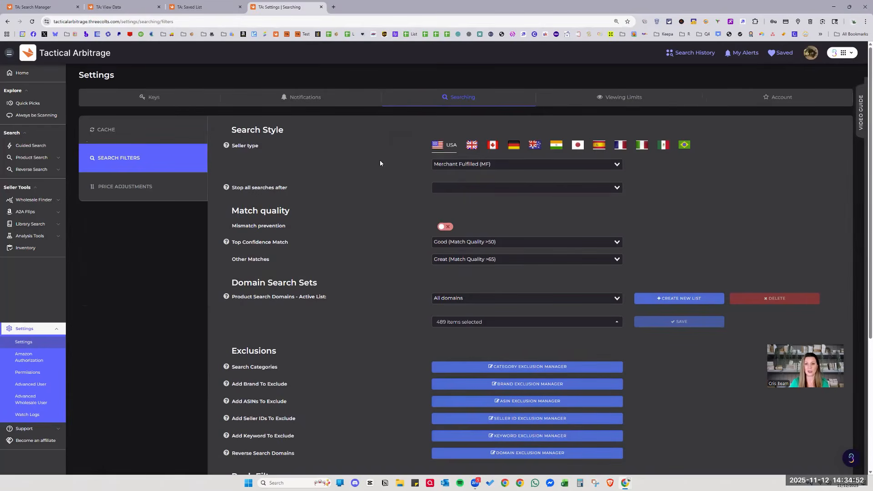
click(451, 168)
click(452, 182)
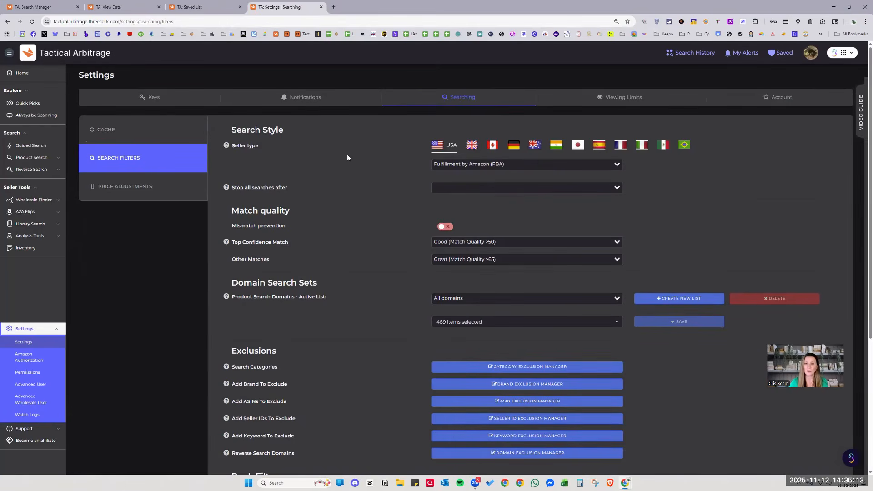
click(479, 190)
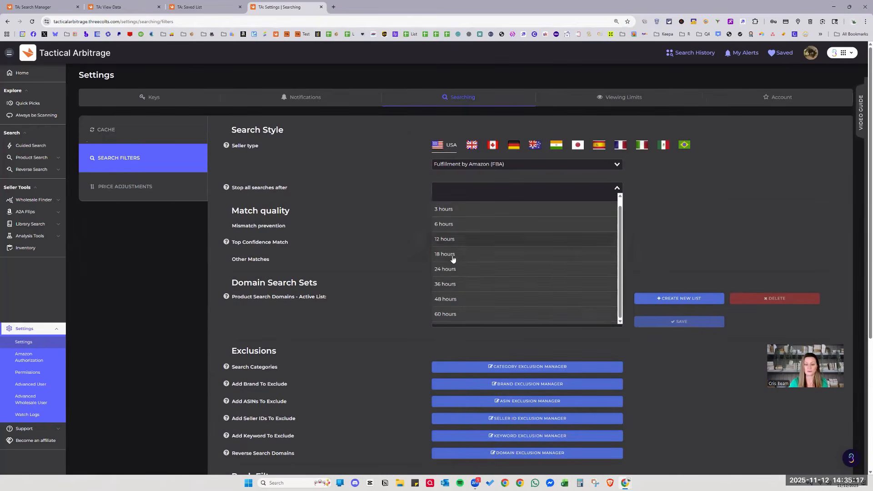
click(363, 184)
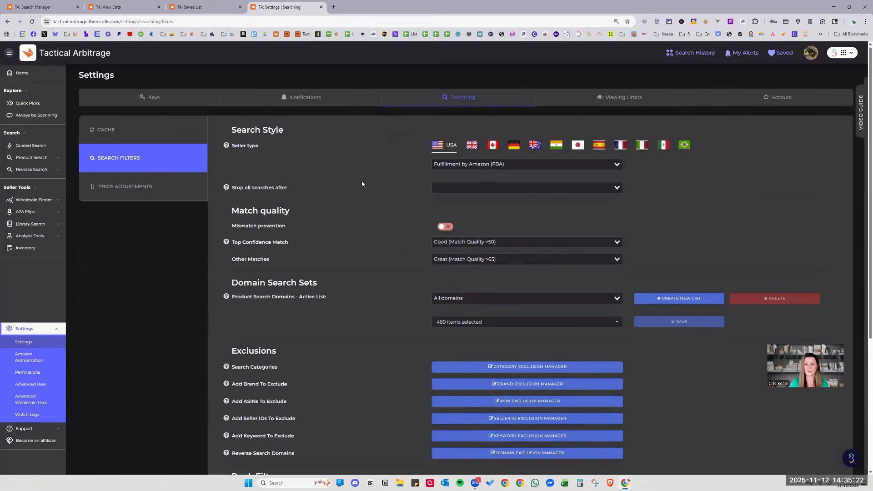
Review the Match quality settings, leaving Other Matches at Great.
scroll(361, 184, down, 2)
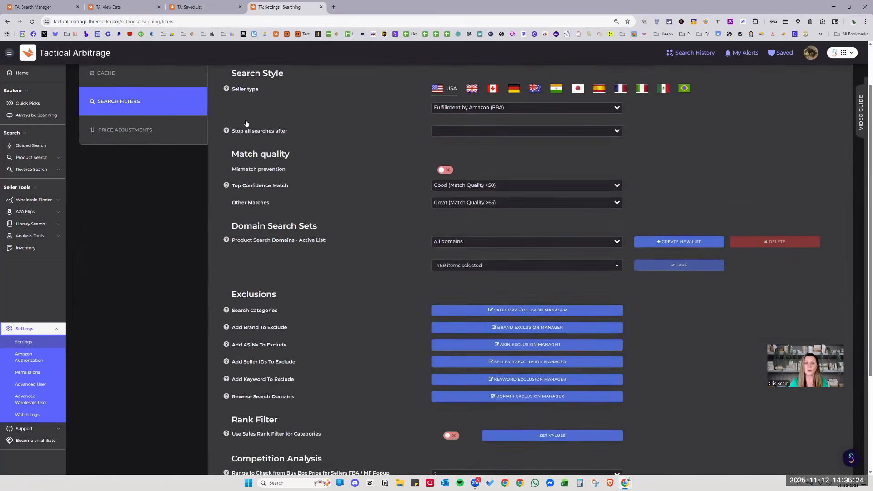
mouse_move(229, 146)
mouse_down()
mouse_move(297, 140)
mouse_move(227, 143)
mouse_up()
triple_click(310, 141)
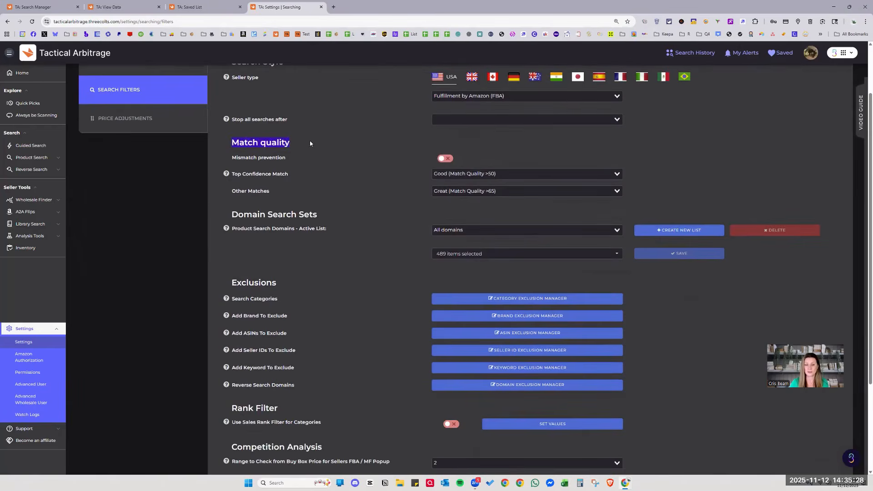
click(298, 143)
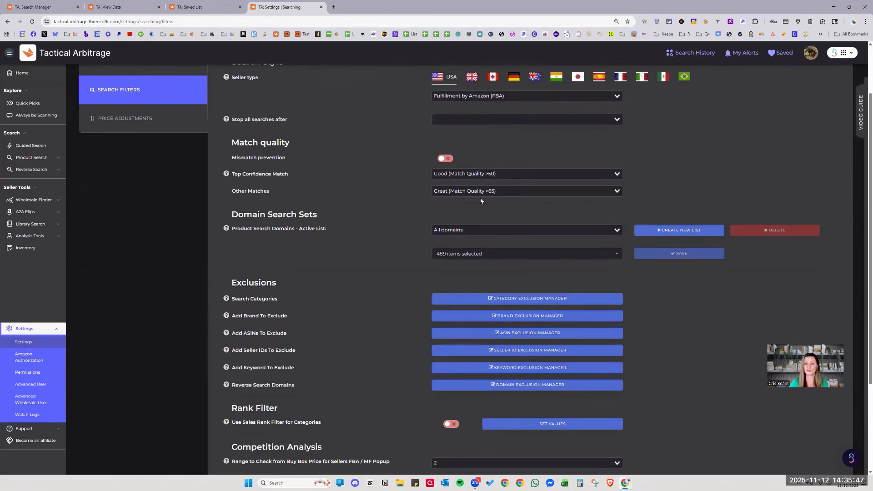
click(467, 192)
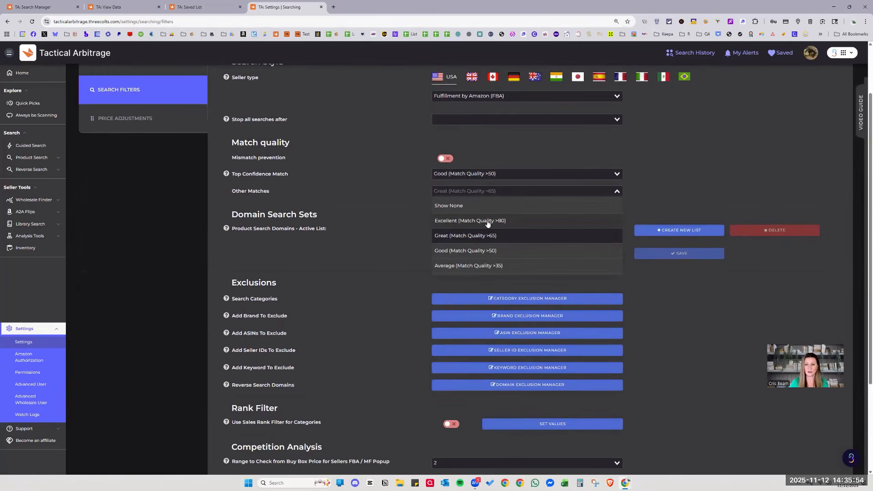
click(370, 181)
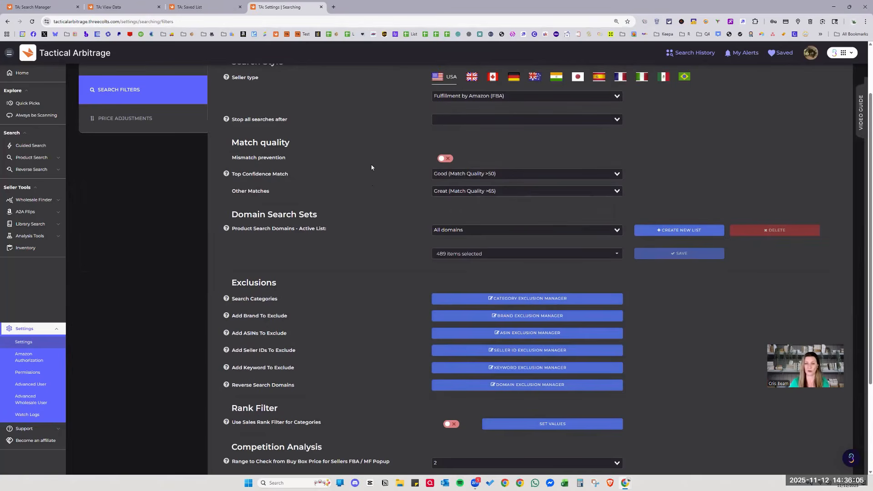
Scroll down to the Domain Search Sets section showing 489 domains selected.
scroll(295, 175, down, 1)
drag(232, 181, 317, 180)
click(382, 193)
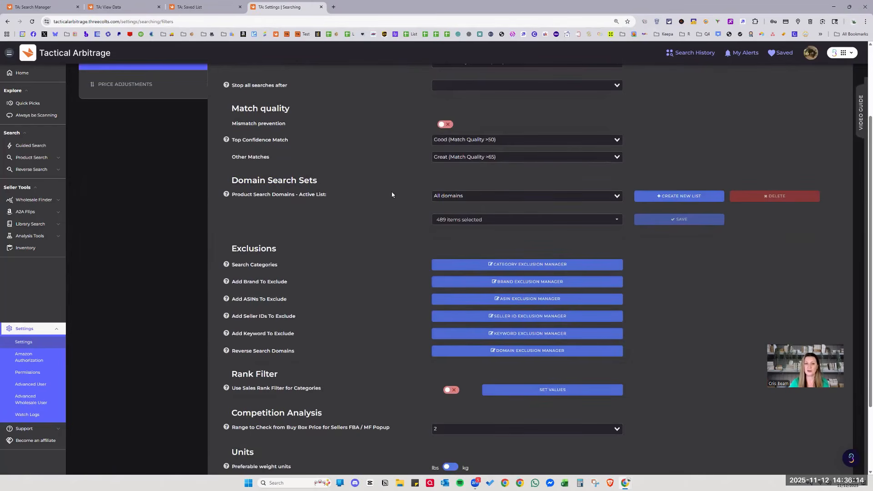
scroll(475, 167, down, 1)
scroll(476, 167, down, 1)
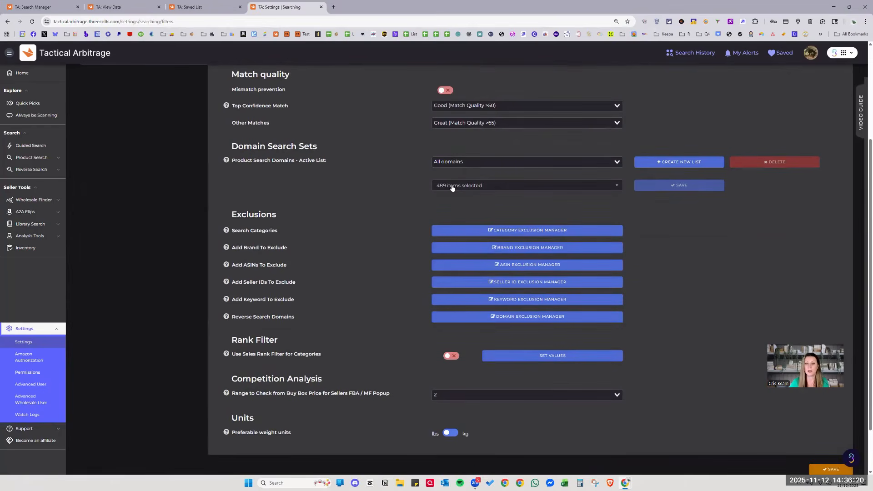
Uncheck 1sale.com and 888lots.com in the search domains list.
click(452, 185)
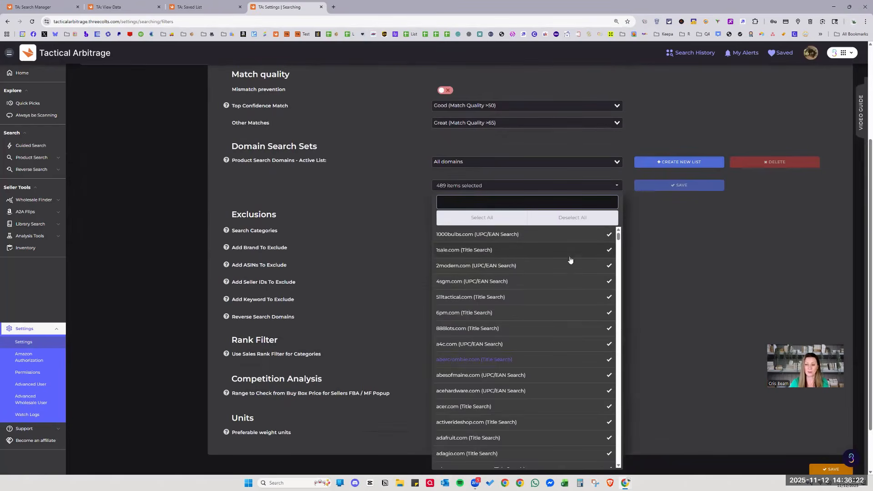
click(489, 251)
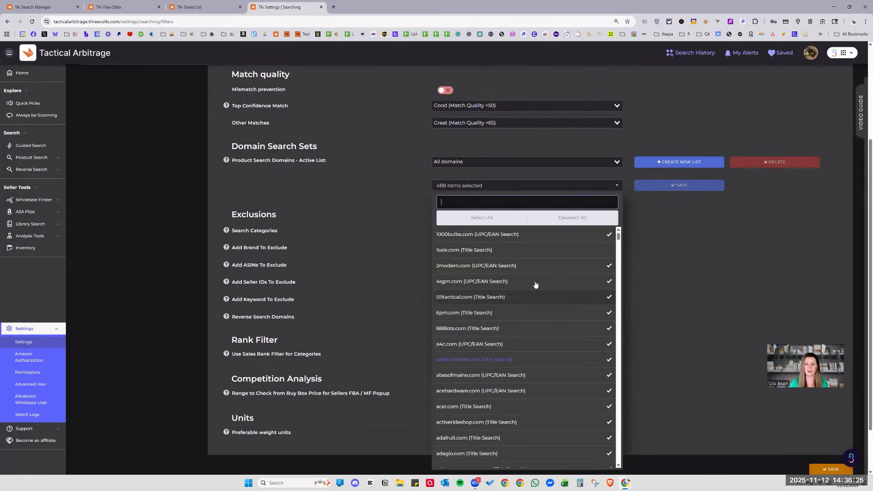
click(512, 328)
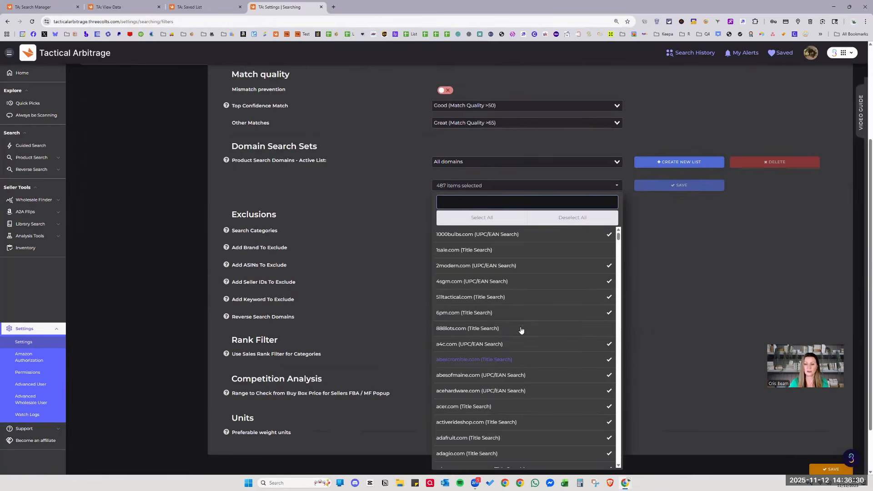
Reopen the domain list to verify 487 domains remain selected.
scroll(539, 83, down, 2)
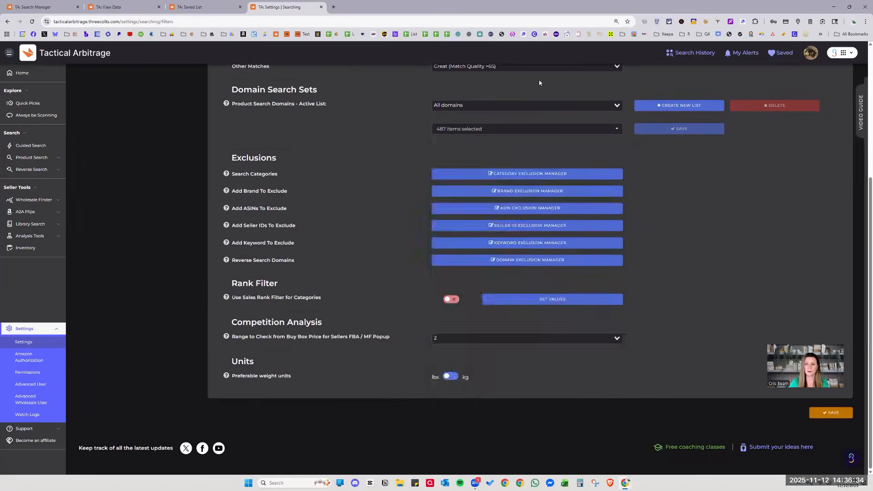
click(539, 132)
scroll(682, 268, up, 2)
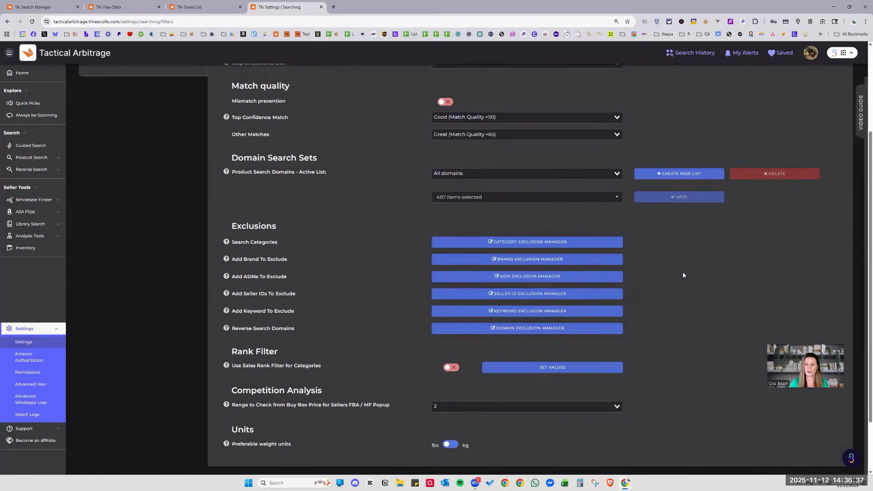
click(572, 199)
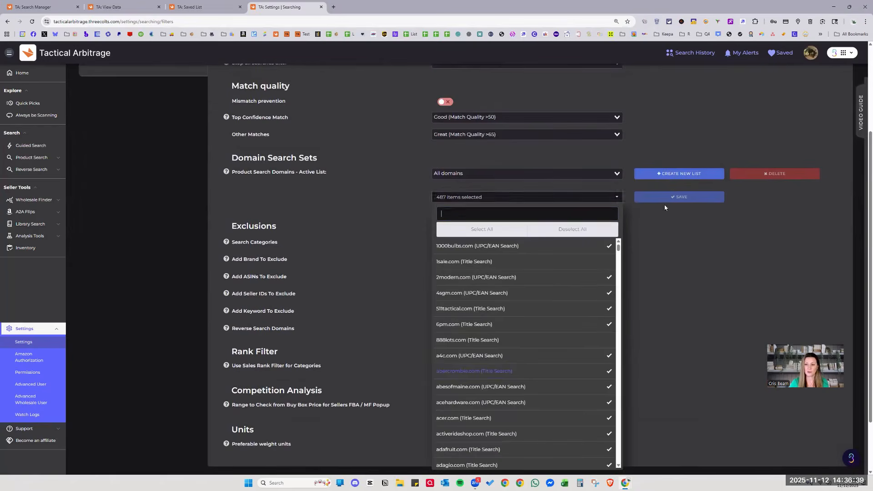
scroll(723, 378, down, 2)
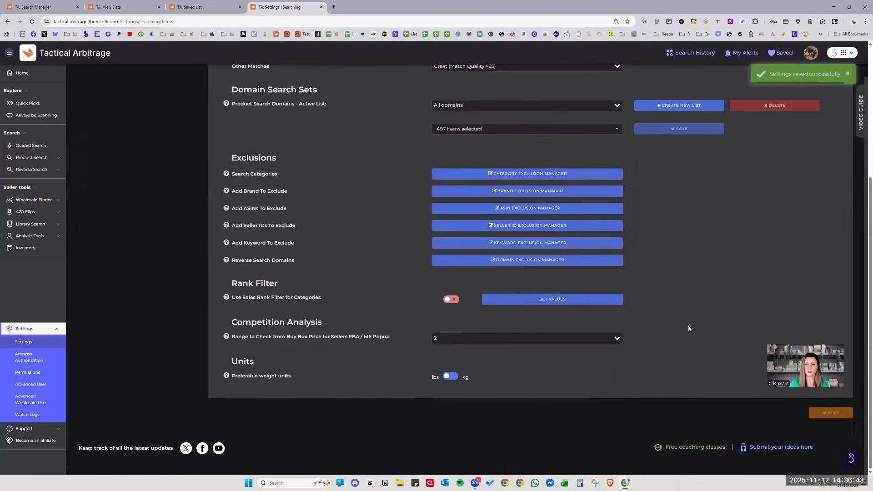
scroll(689, 325, up, 2)
click(463, 199)
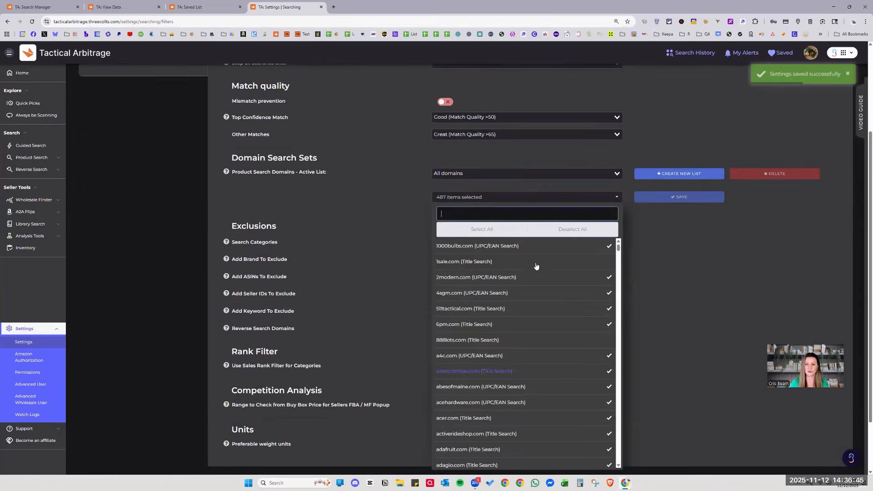
click(353, 208)
click(34, 7)
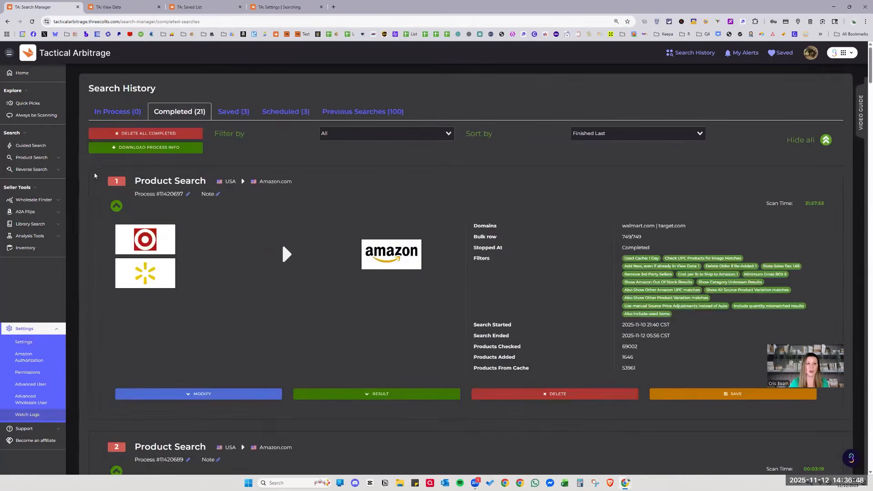
click(27, 158)
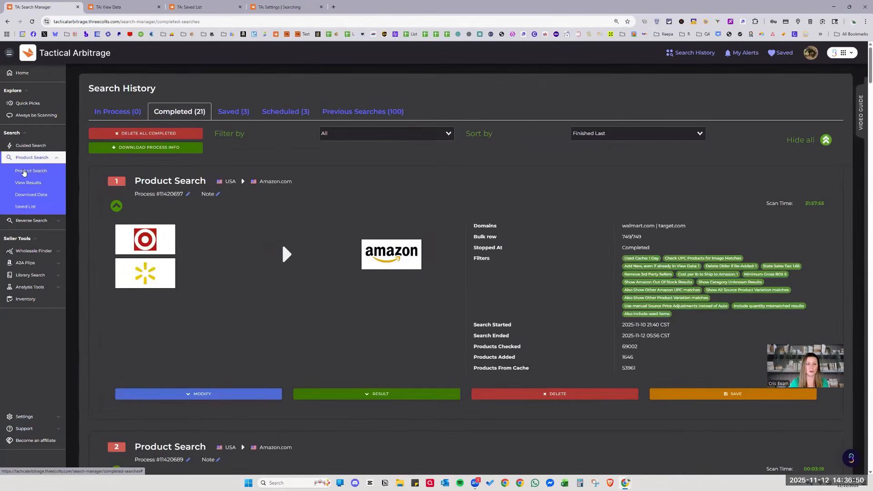
click(31, 171)
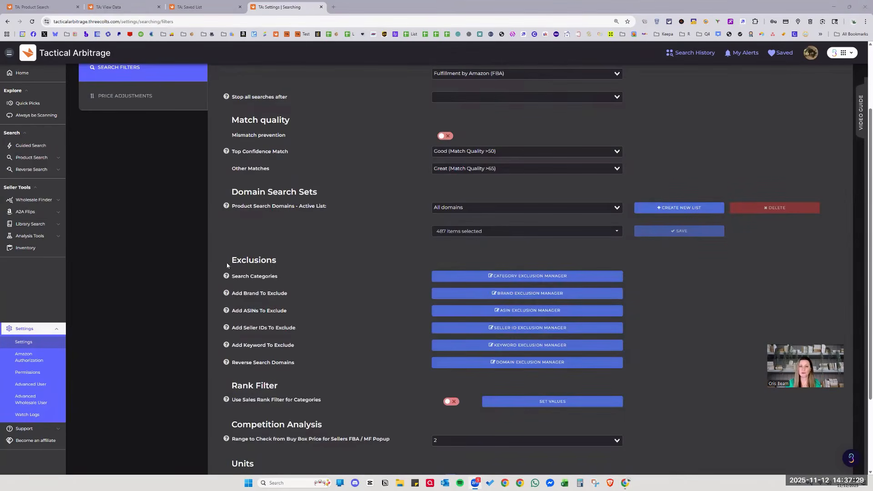
scroll(303, 237, down, 1)
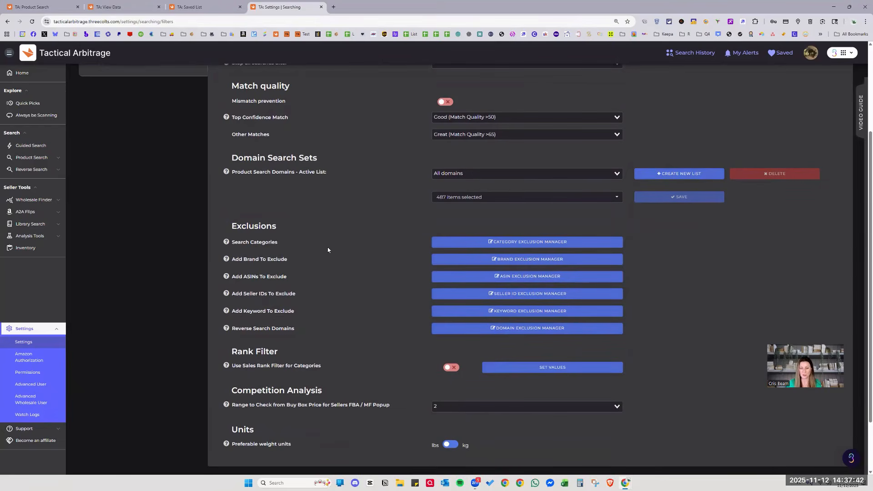
Review the excluded categories, Books and Software, and save the category exclusions.
click(485, 242)
click(372, 251)
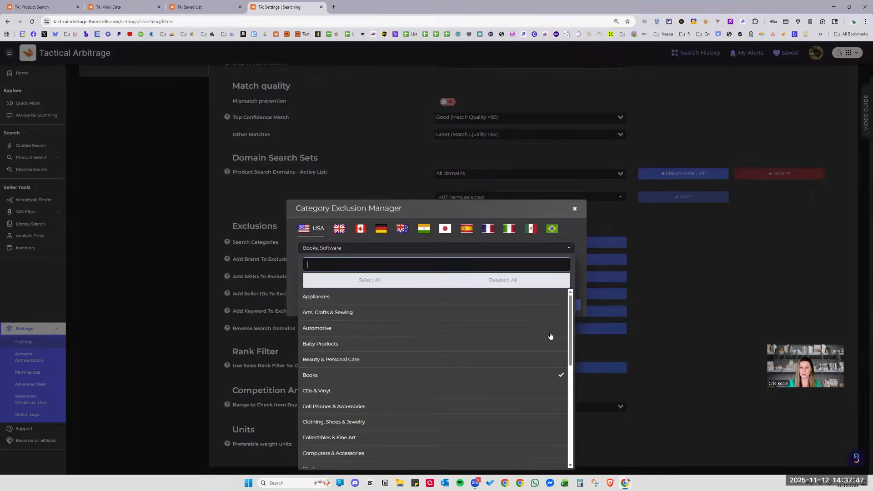
scroll(482, 336, down, 1)
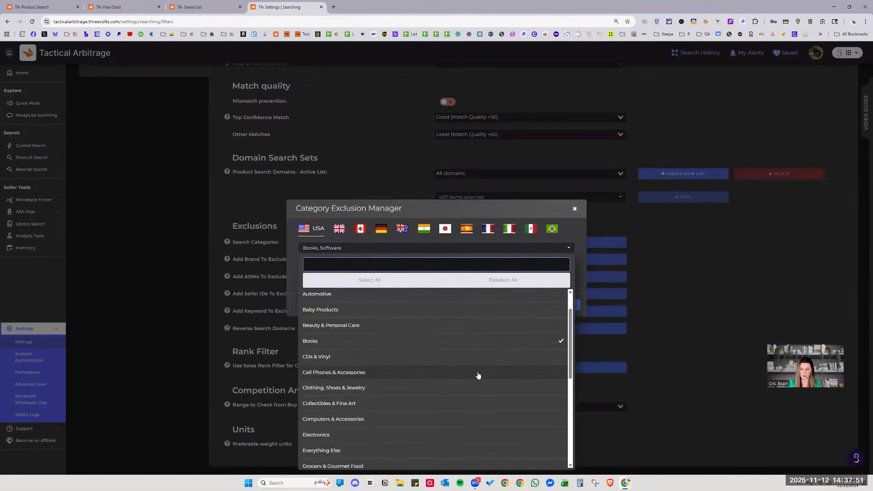
scroll(386, 351, down, 2)
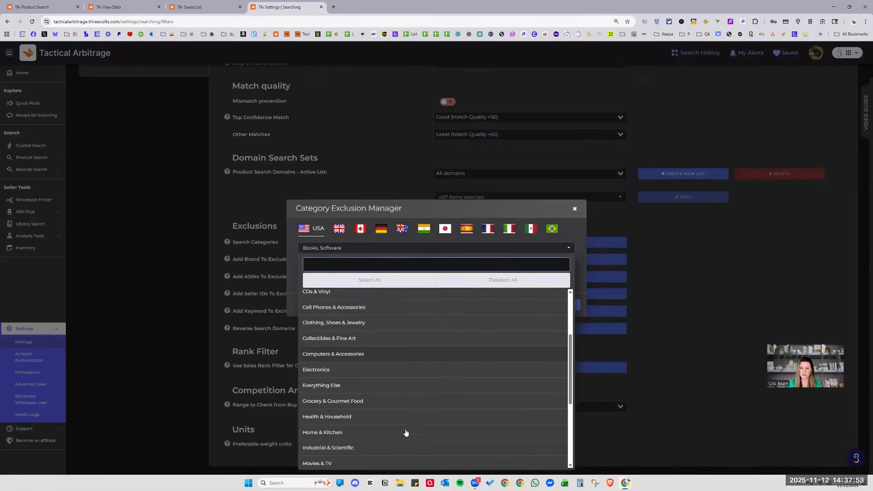
scroll(411, 357, up, 3)
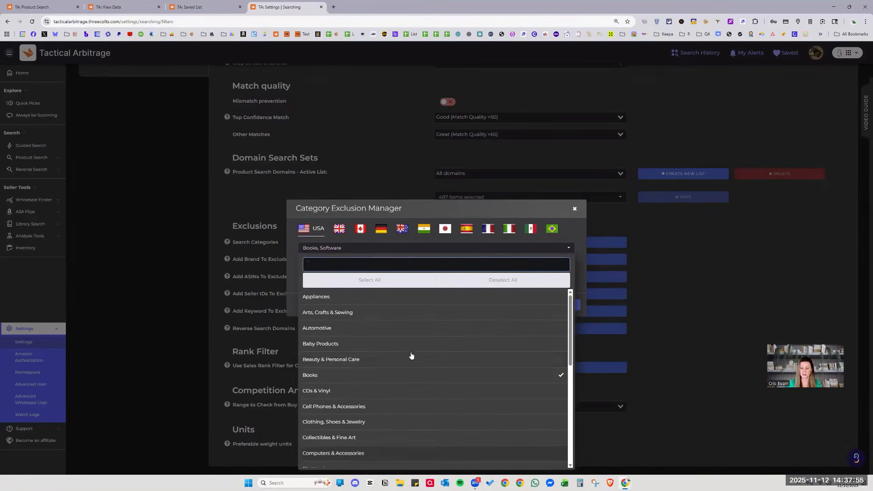
click(432, 210)
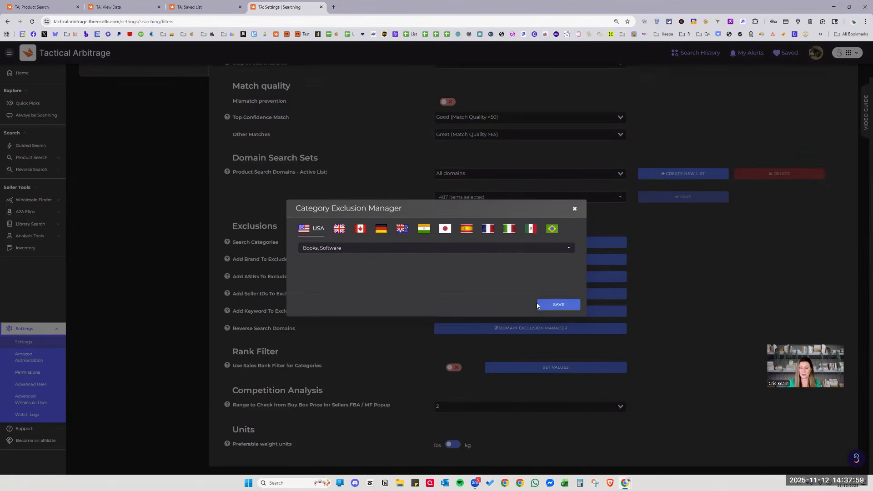
click(546, 304)
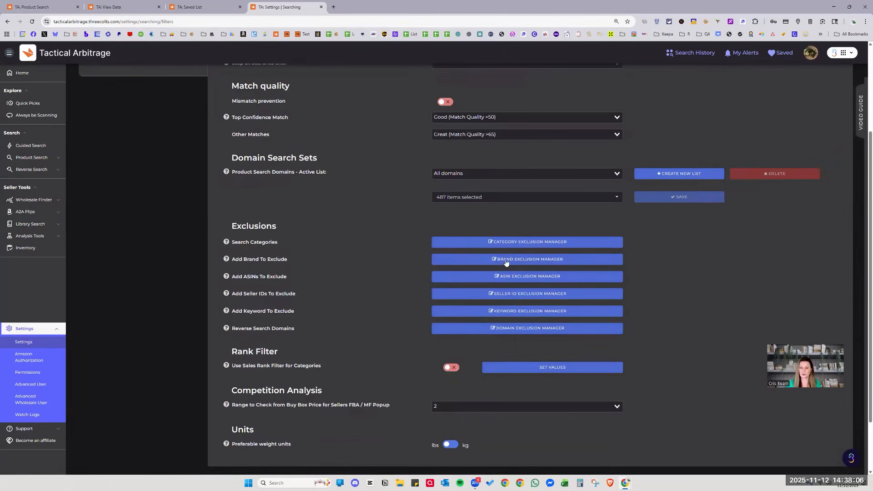
Scroll through the existing excluded brands list in Brand Exclusion Manager.
click(578, 261)
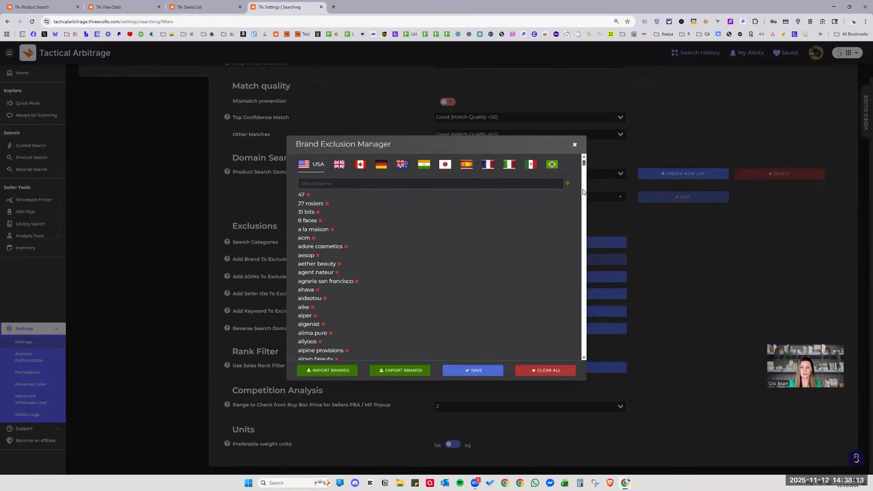
drag(583, 163, 578, 237)
scroll(577, 238, down, 20)
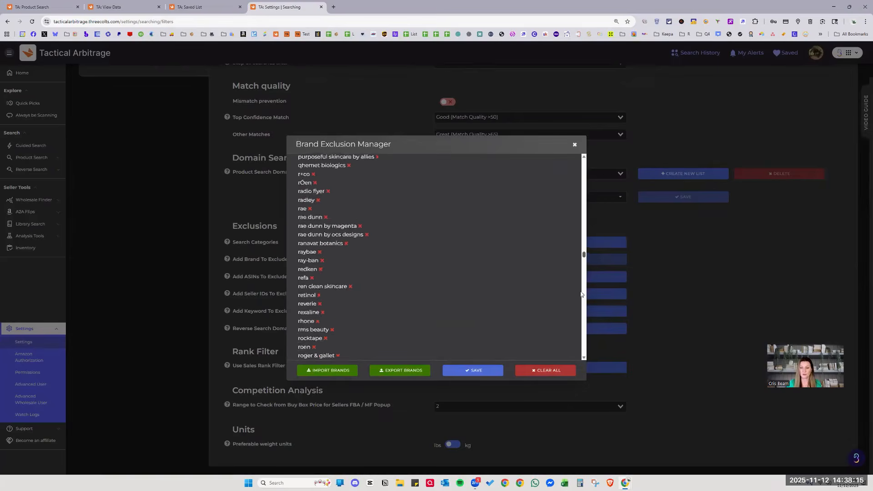
scroll(573, 305, up, 20)
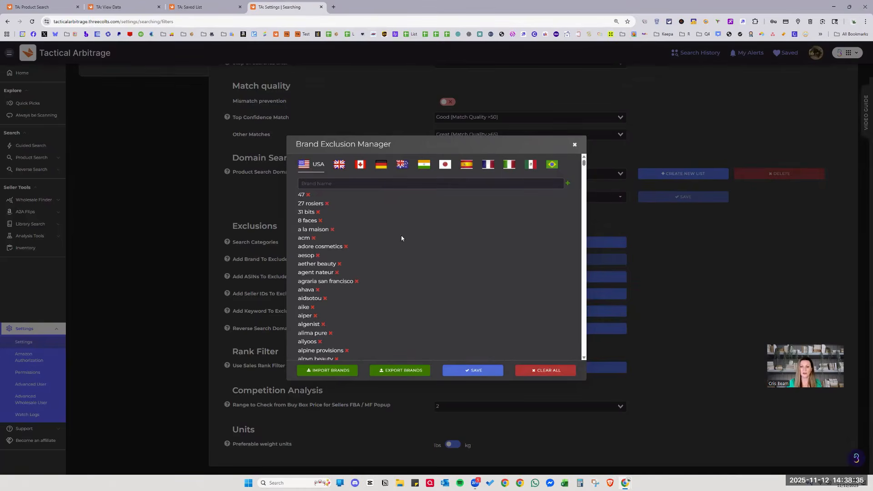
click(574, 146)
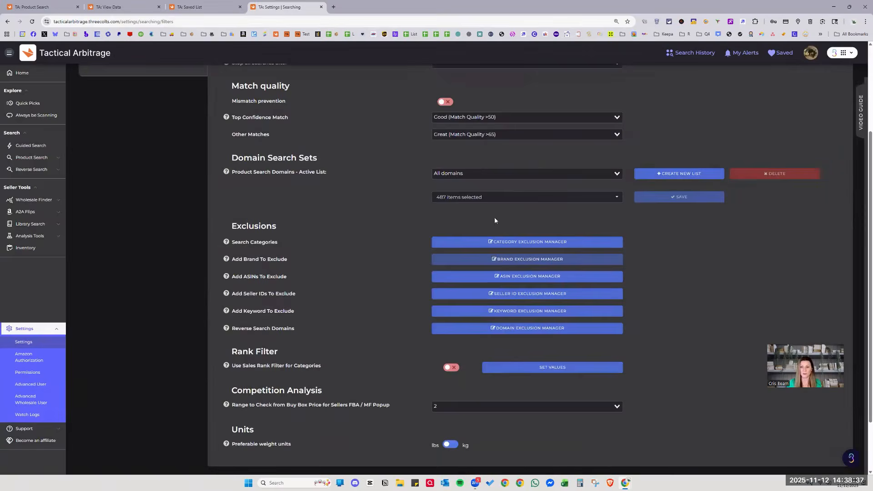
click(550, 263)
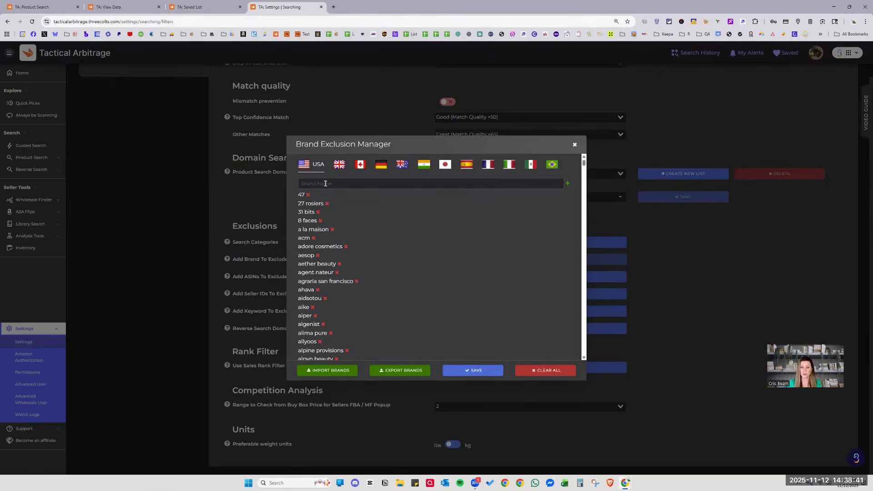
Add Estee Lauder to the excluded brands, then save and confirm with PROCEED.
click(325, 183)
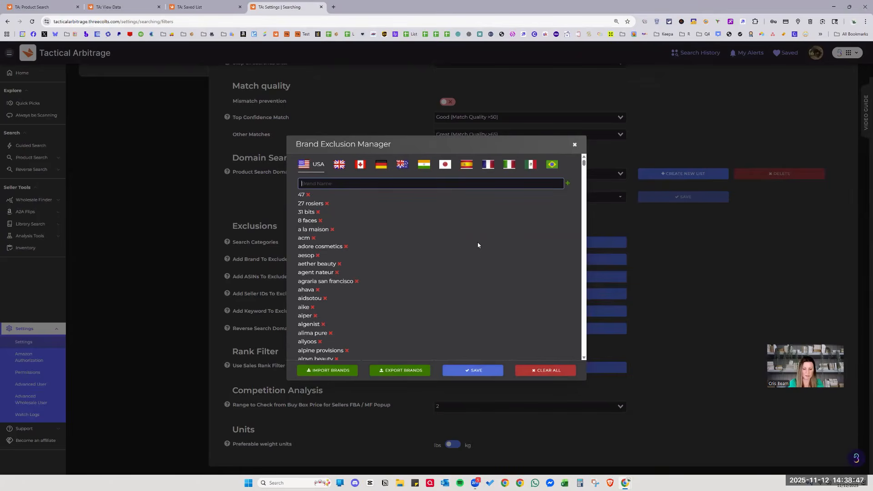
text(Estee L)
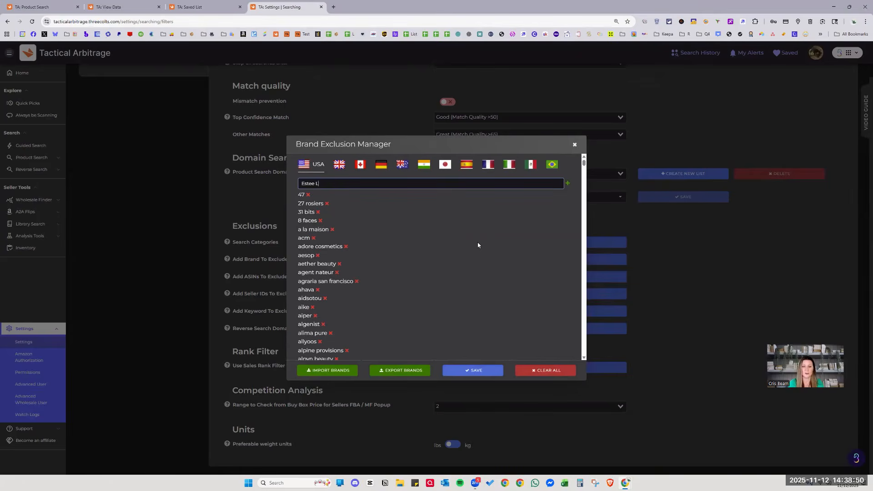
text(auder)
key(Return)
scroll(544, 199, down, 3)
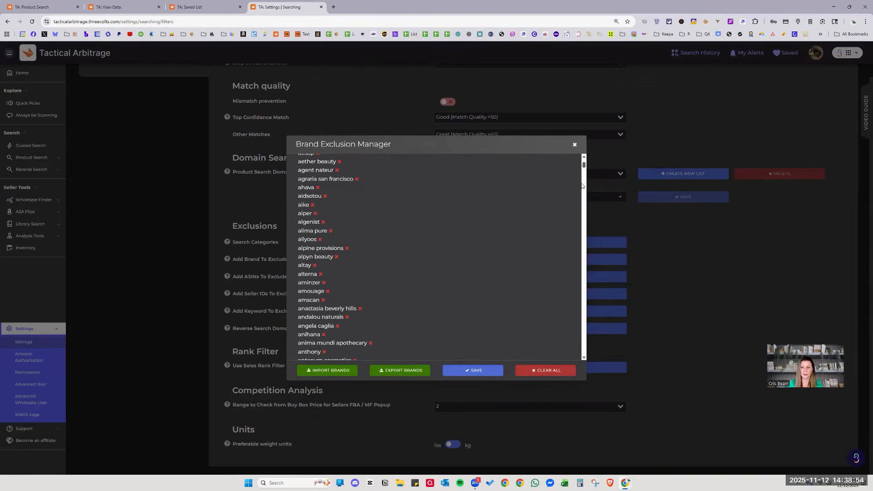
drag(582, 184, 582, 357)
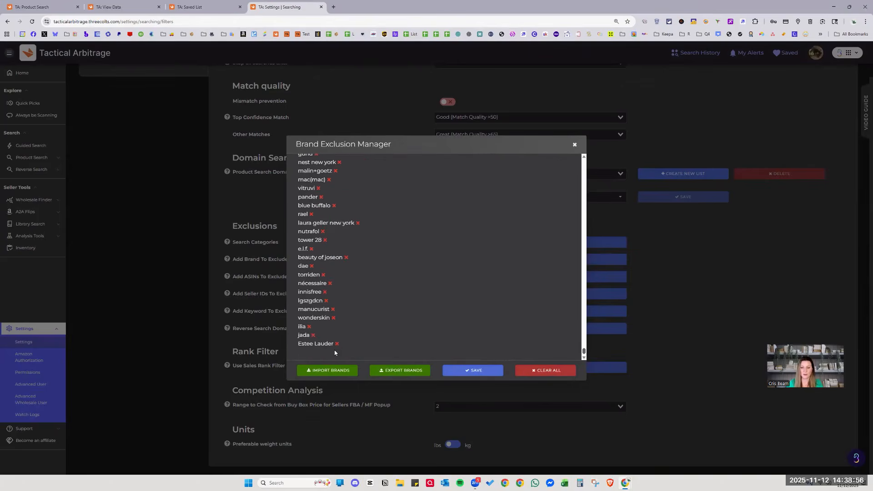
click(468, 371)
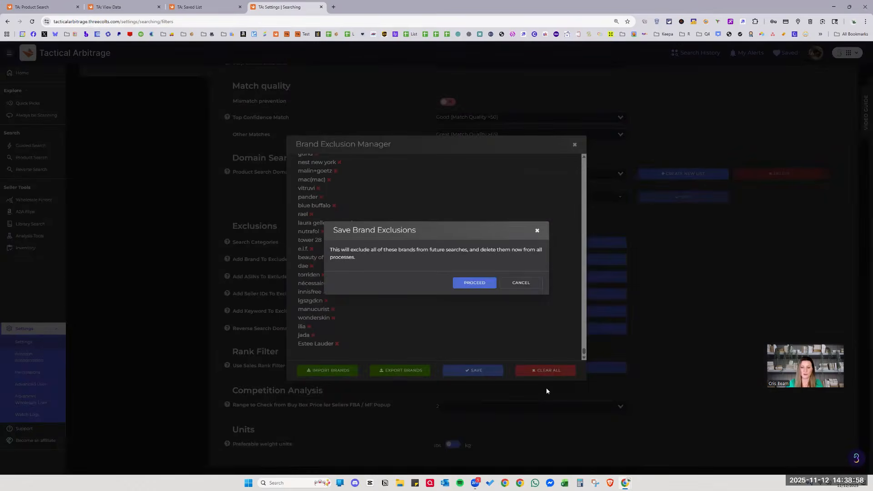
click(473, 282)
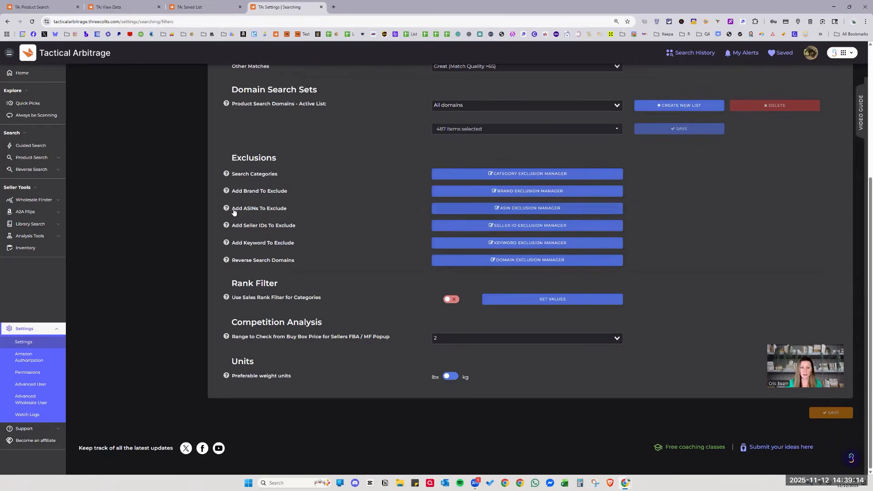
Check the empty ASIN exclusion list, then switch to the TA: View Data results tab.
click(532, 209)
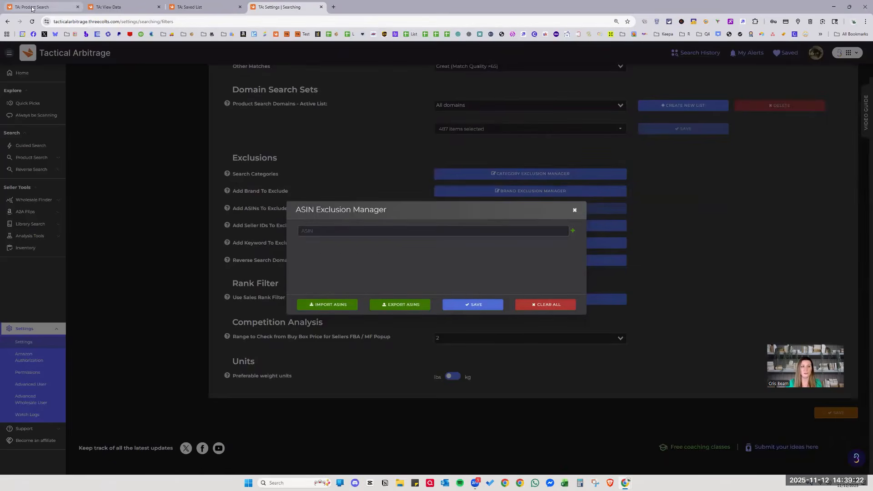
click(109, 7)
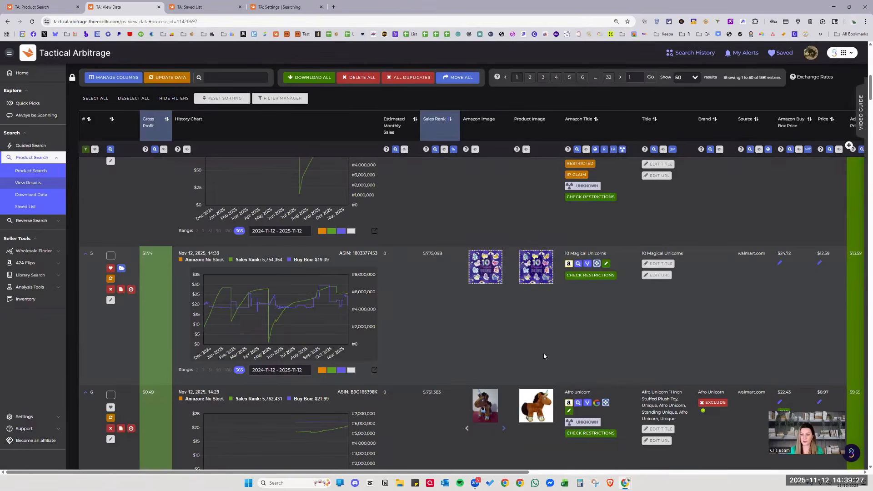
Exclude the Delta Children brand from the results, confirming with PROCEED.
scroll(634, 323, up, 2)
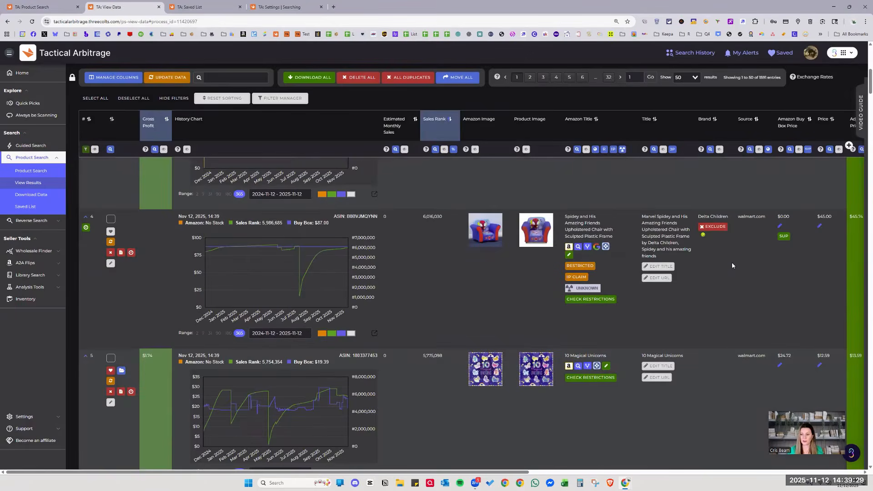
click(714, 227)
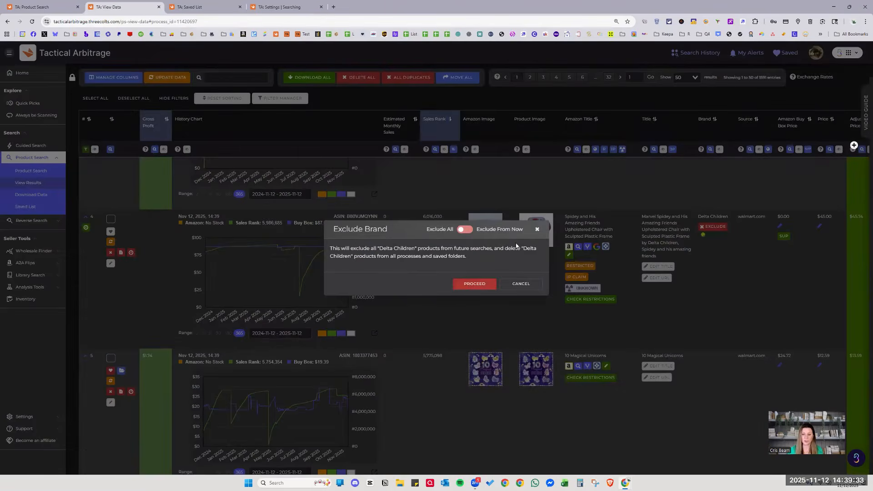
click(469, 284)
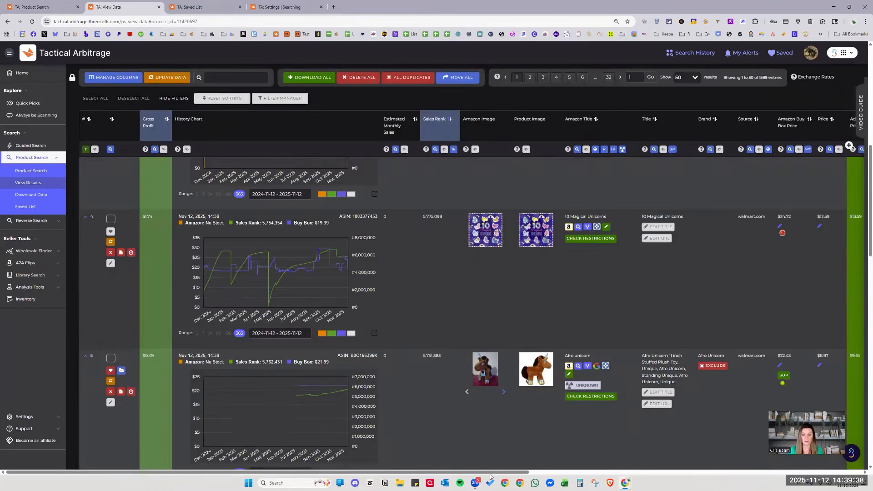
Exclude the 10 Magical Unicorns and Afro Unicorn ASINs, then return to the Settings tab.
drag(506, 473, 659, 482)
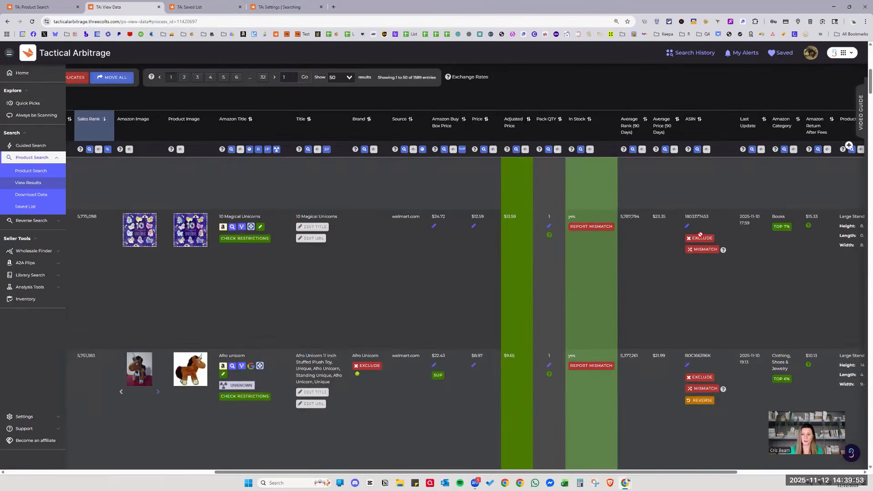
click(701, 238)
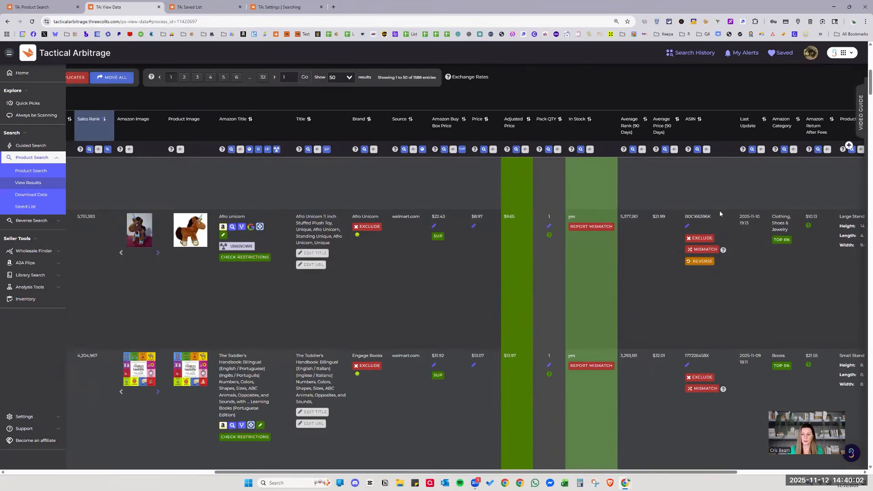
click(700, 239)
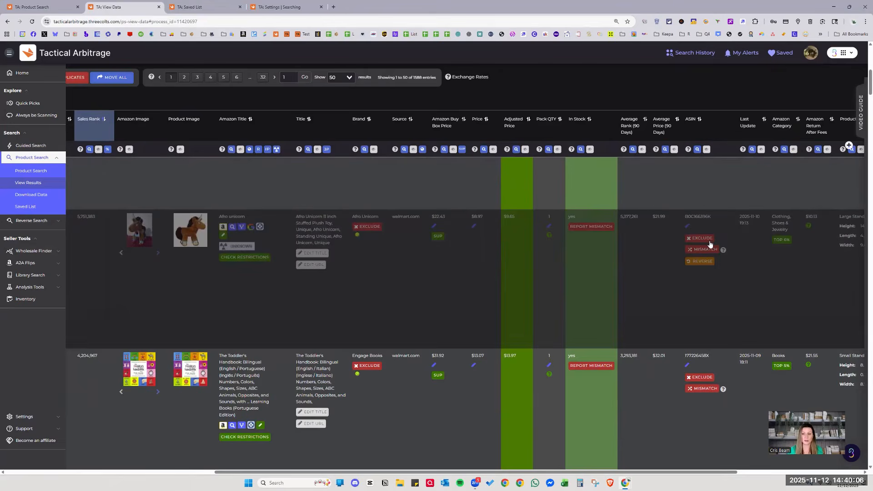
click(283, 6)
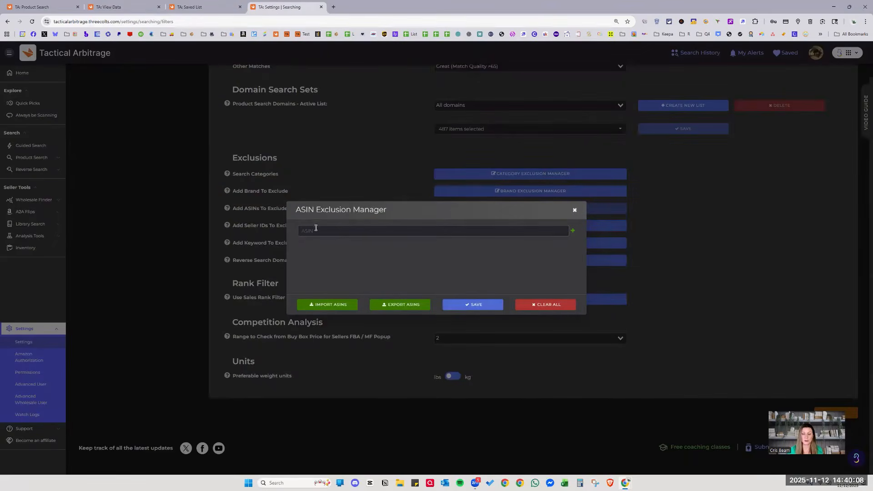
Close the ASIN Exclusion Manager to get back to the Exclusions section.
click(691, 221)
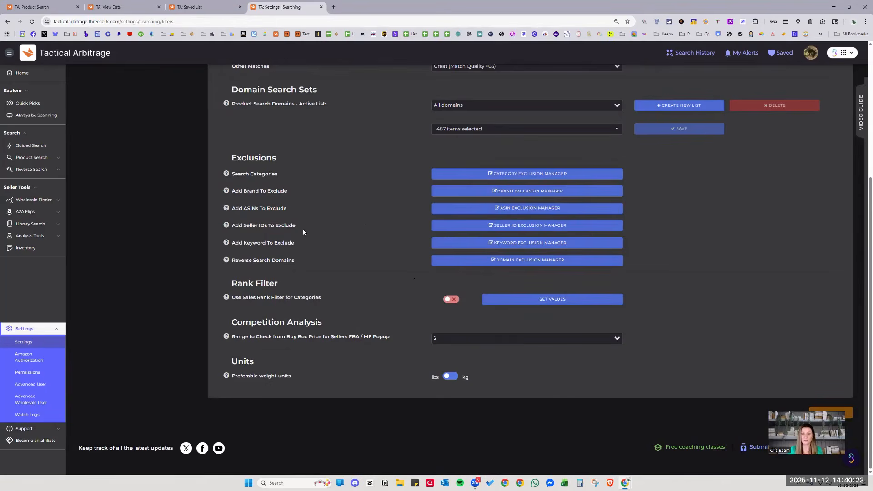
click(530, 223)
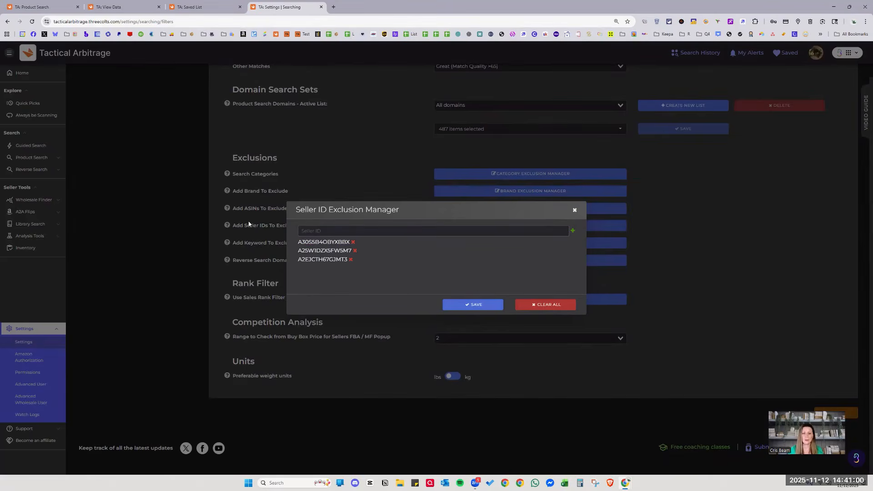
click(741, 254)
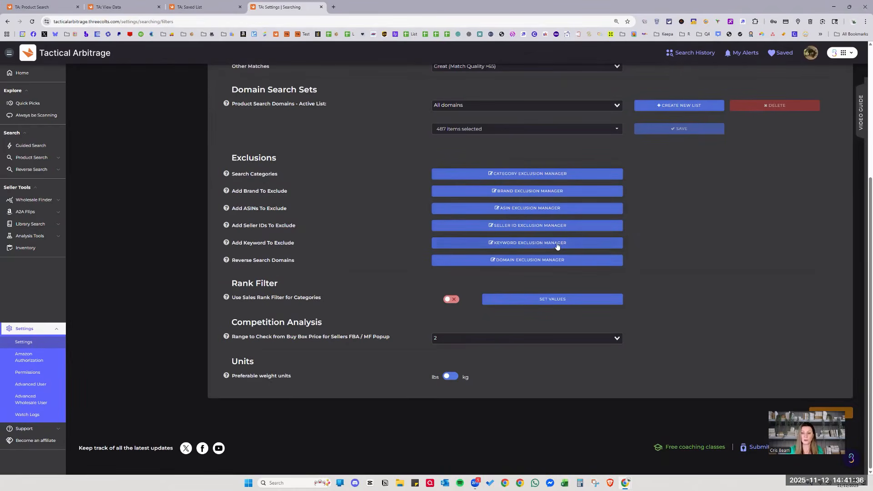
Save the keyword exclusions: heels, pumps, heeled sandal, dress shoes, dress and suit.
click(578, 244)
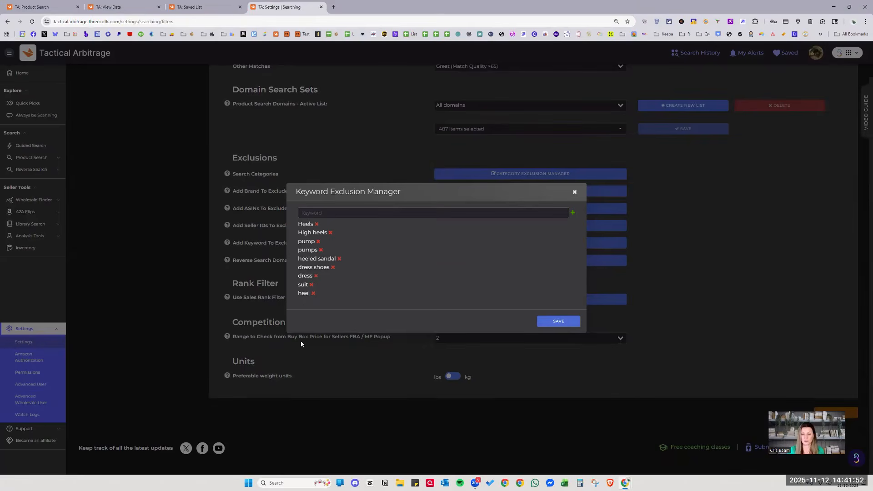
click(555, 322)
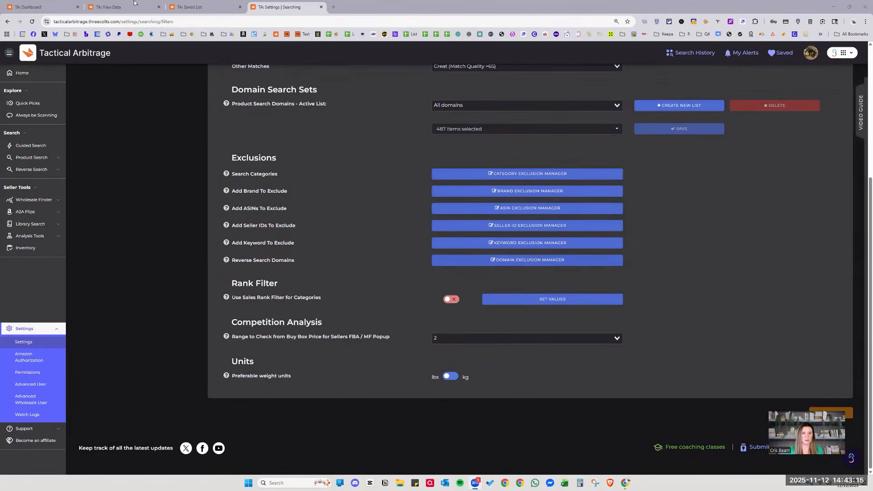
From the dashboard sidebar, open the Reverse Product Search form under Reverse Search.
click(43, 7)
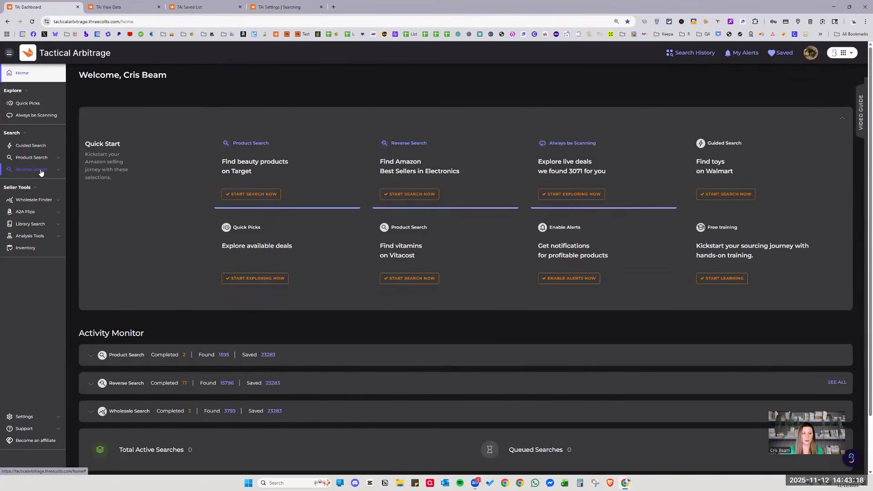
click(29, 171)
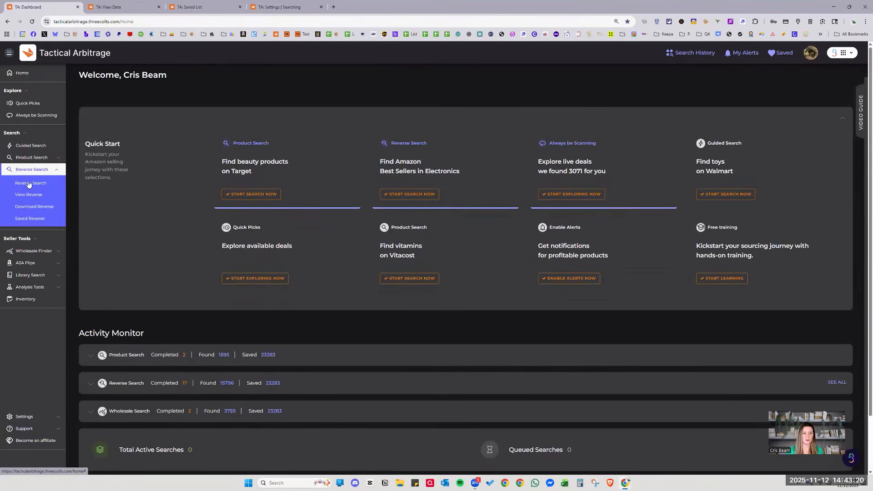
click(28, 183)
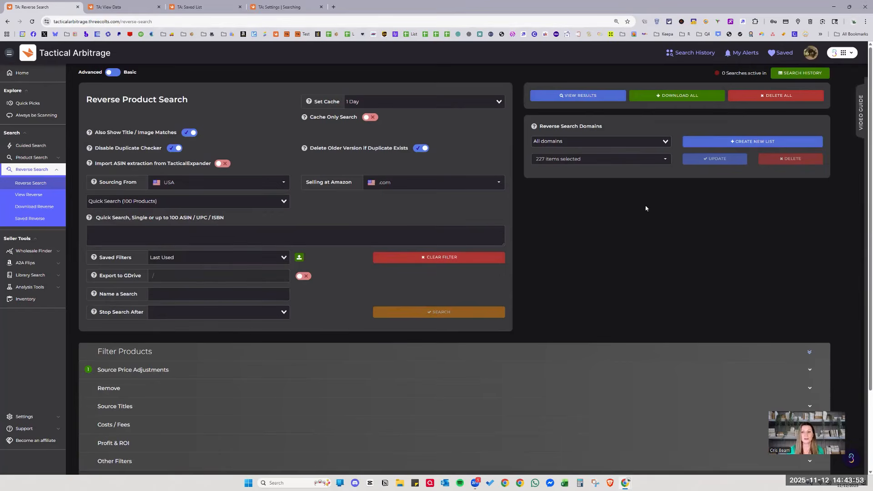
Check the 227 selected reverse search domains, then go back to the Searching settings.
click(606, 158)
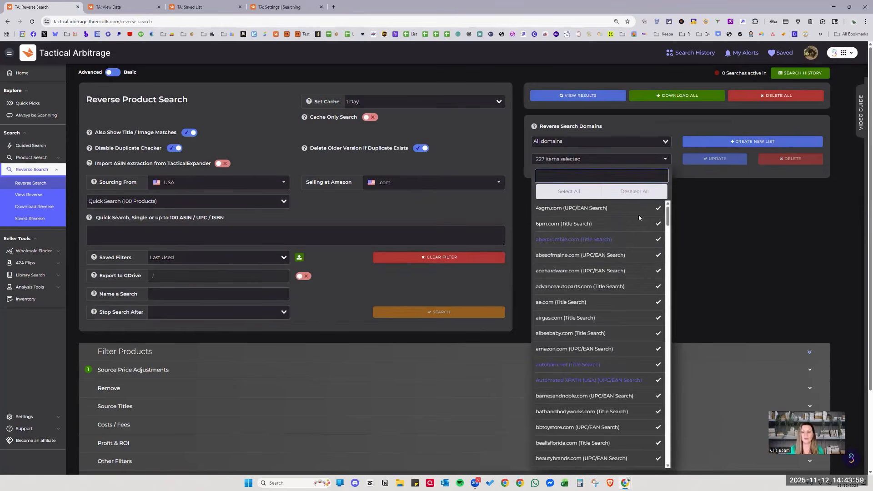
click(617, 123)
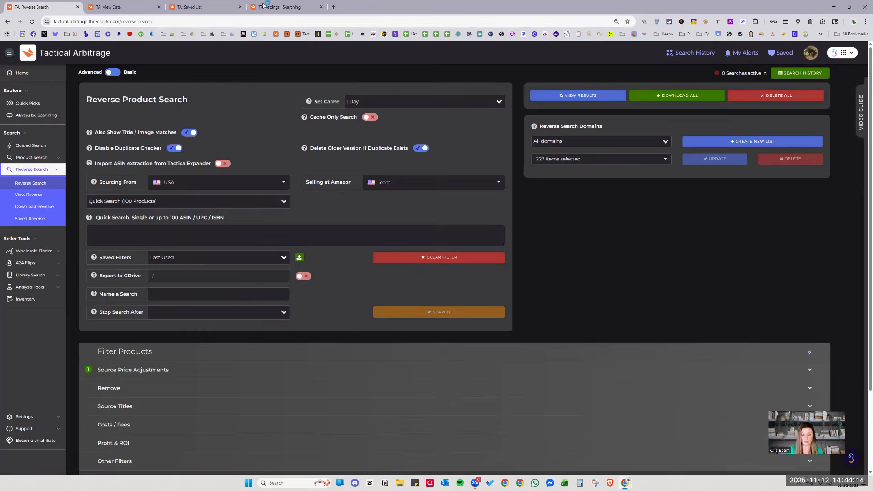
click(279, 7)
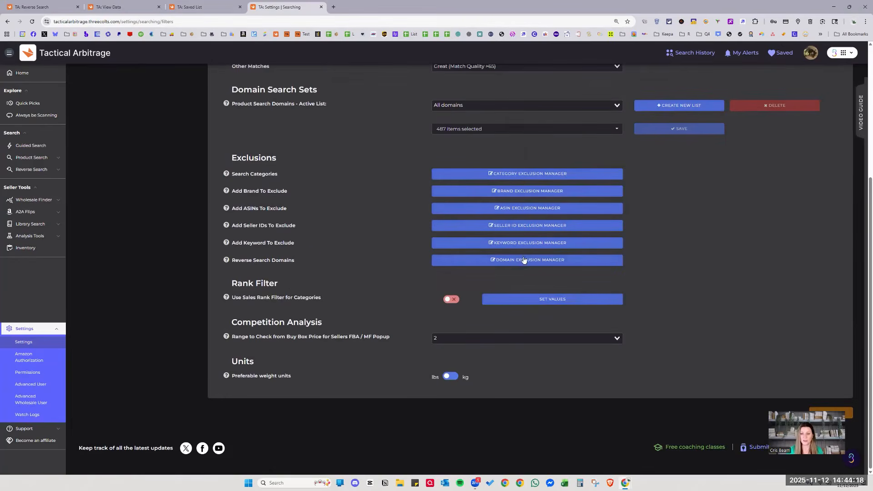
Compare the excluded domain list against the 227 reverse search domains.
click(505, 262)
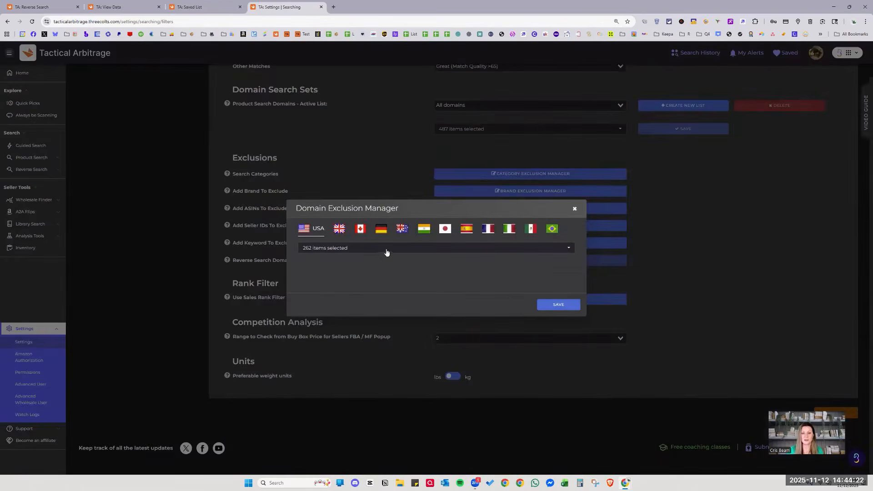
click(40, 7)
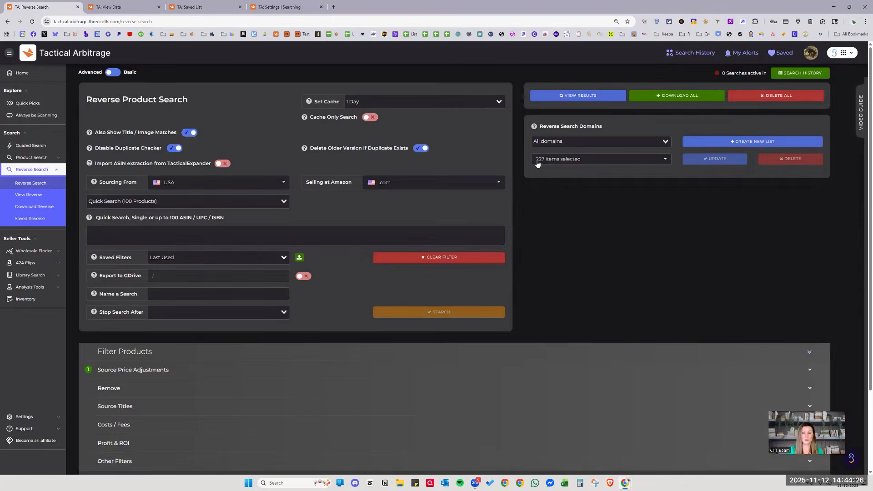
click(551, 162)
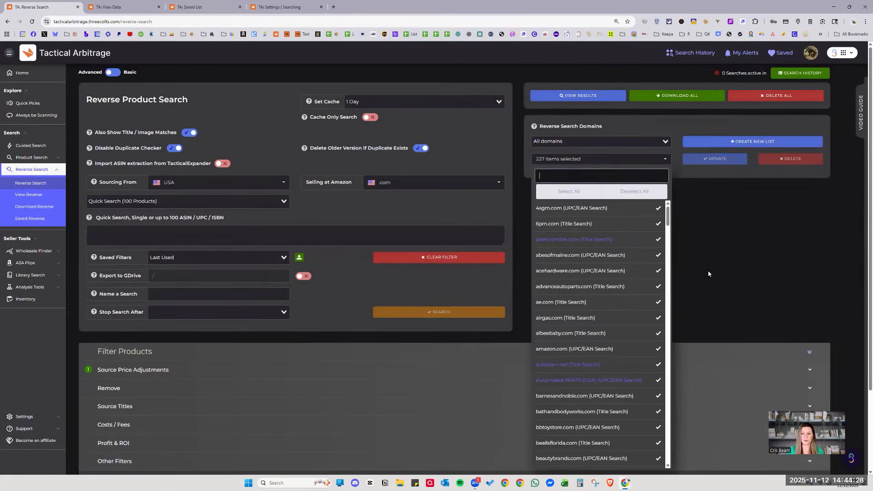
key(Escape)
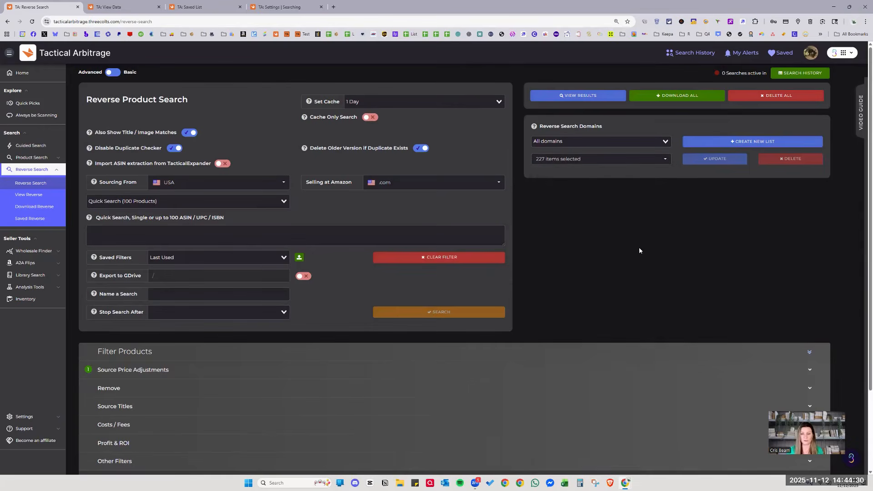
click(272, 5)
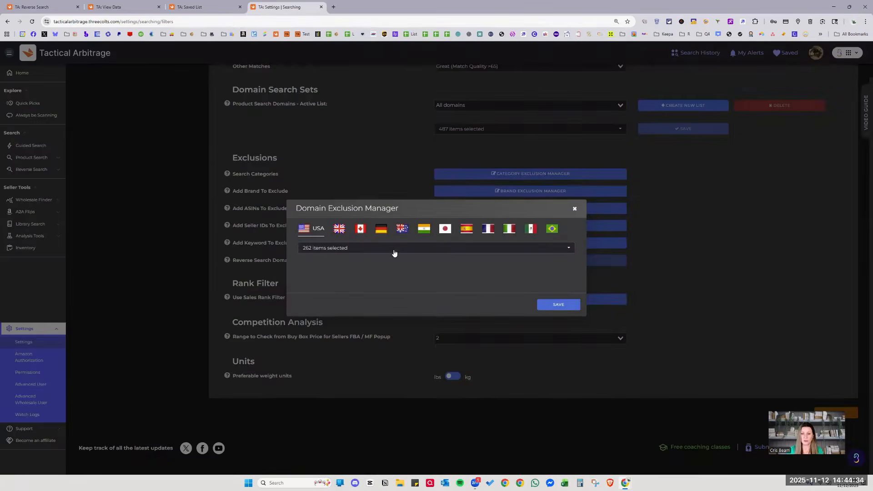
Look through the 262 excluded USA domains without changing anything.
click(369, 248)
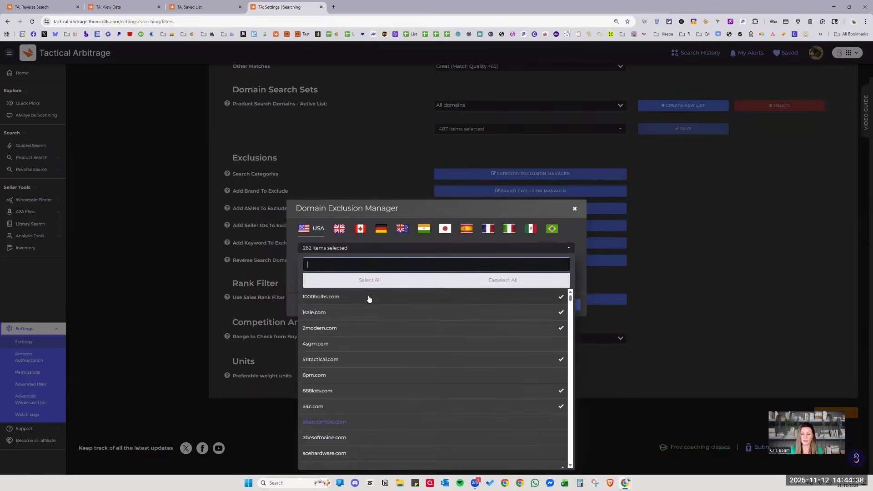
scroll(436, 359, down, 1)
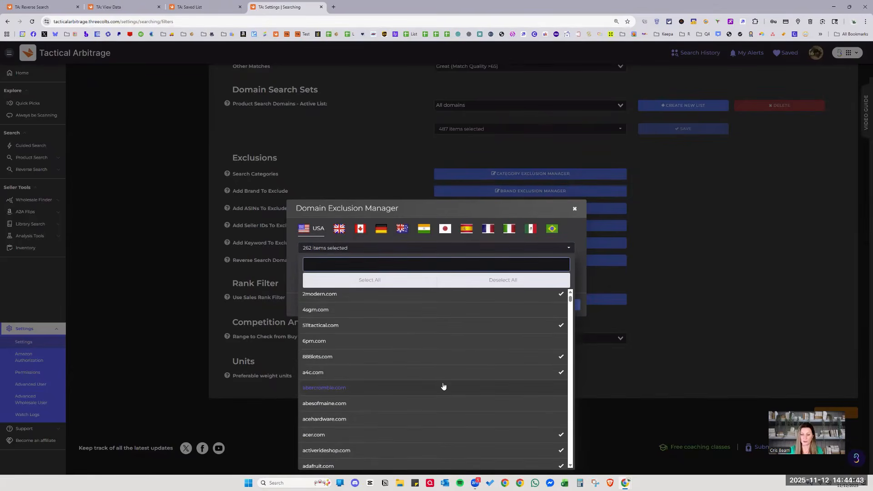
scroll(443, 386, down, 3)
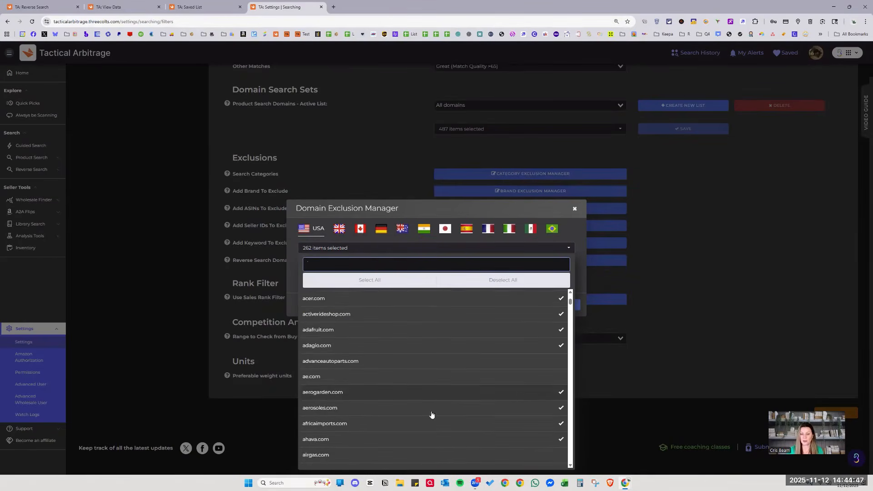
scroll(432, 415, down, 2)
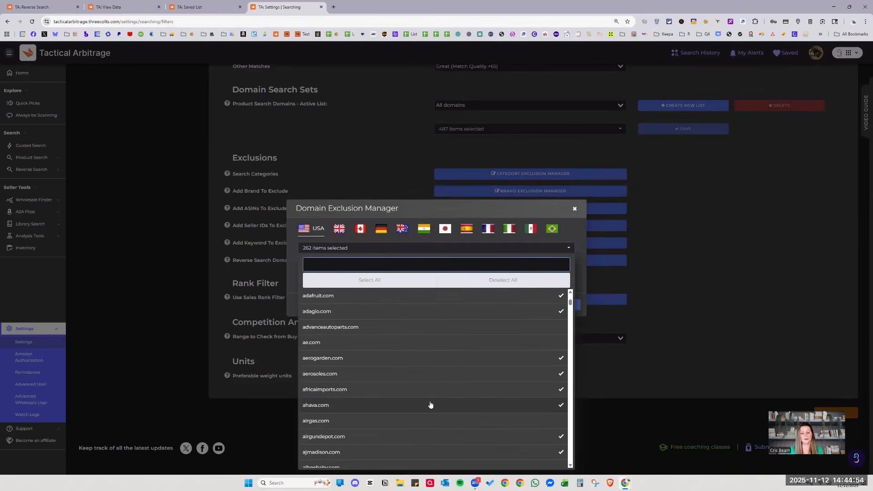
scroll(430, 404, down, 5)
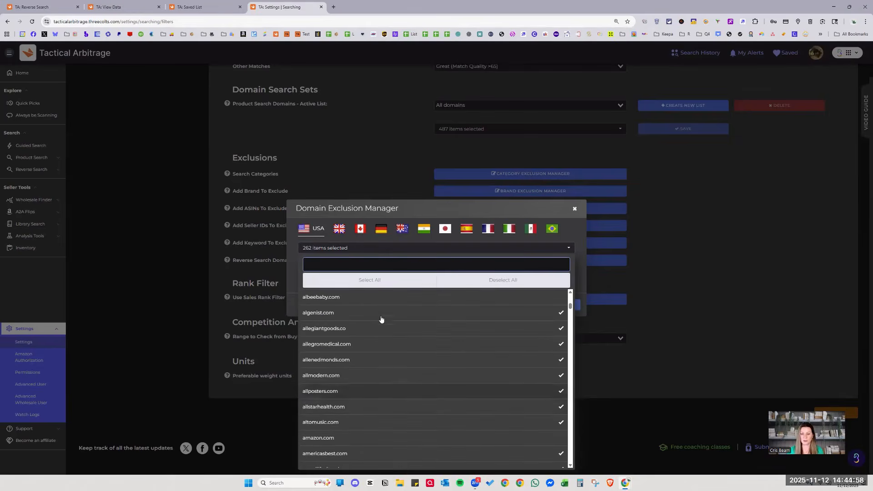
scroll(409, 354, down, 2)
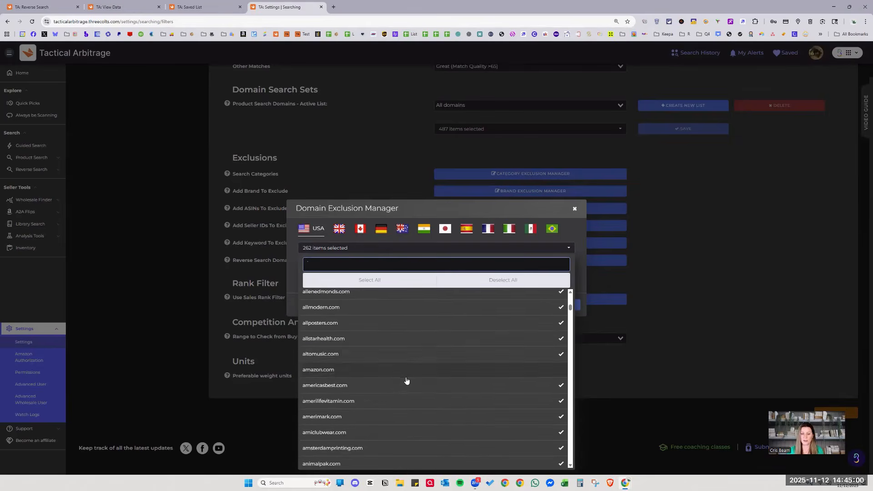
scroll(408, 369, down, 3)
scroll(407, 383, down, 5)
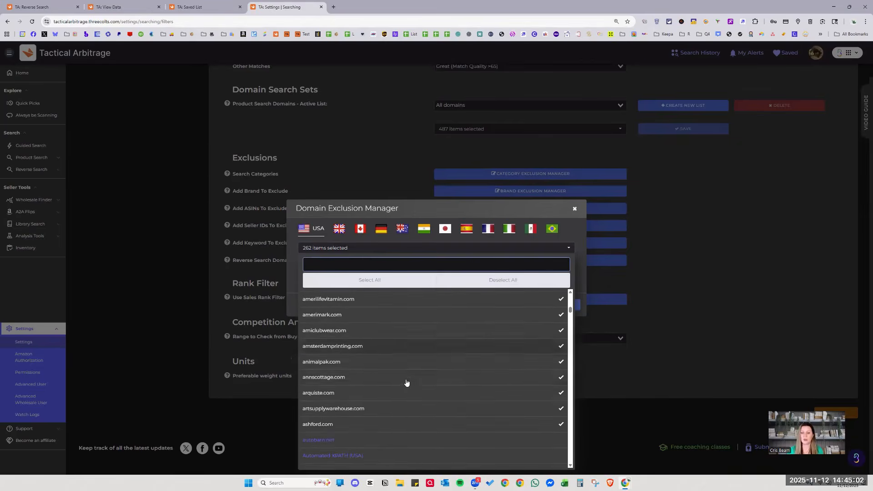
scroll(406, 383, down, 3)
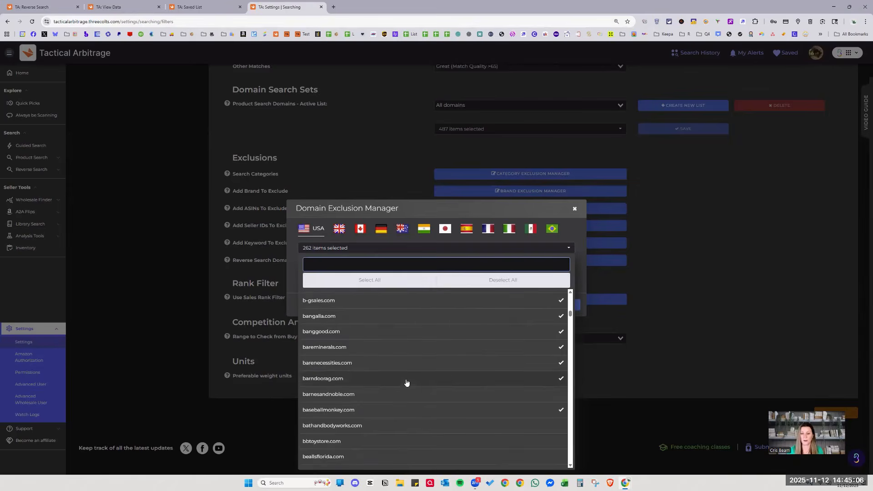
click(487, 211)
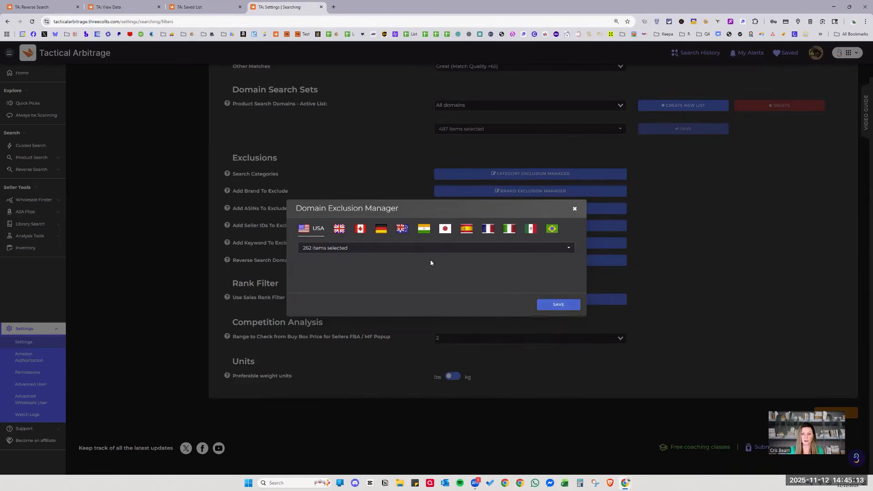
Leave 4sgm.com unexcluded and save the domain exclusions.
click(453, 248)
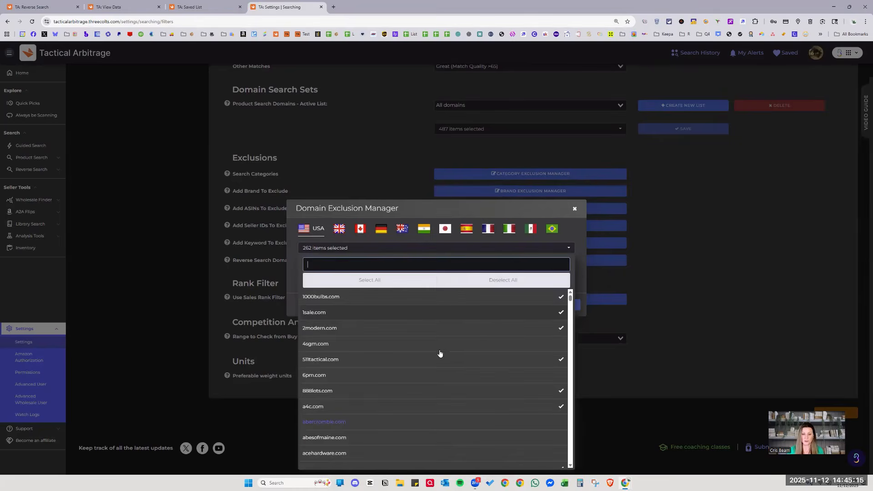
click(525, 341)
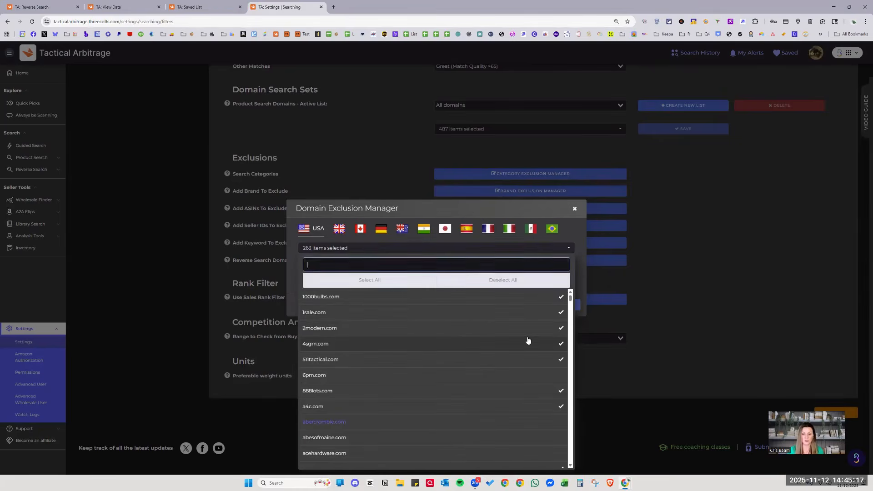
click(497, 344)
click(571, 231)
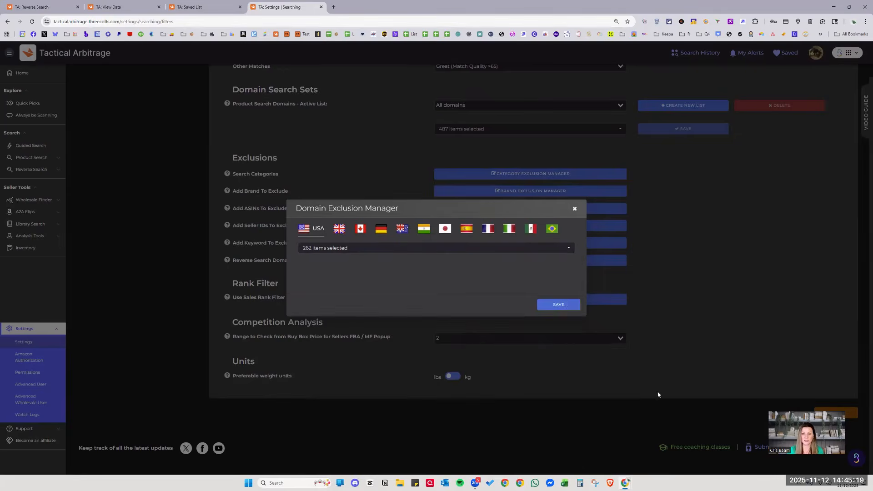
click(558, 304)
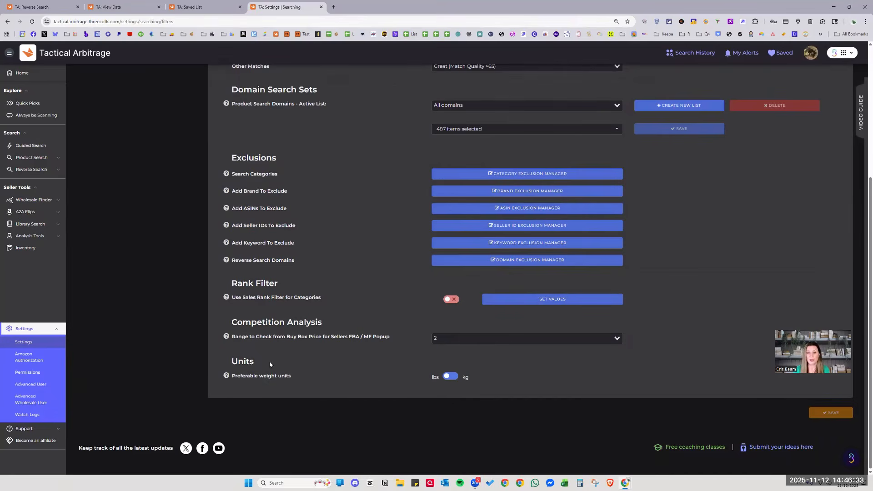
drag(302, 371, 282, 382)
click(693, 390)
scroll(303, 367, up, 4)
scroll(340, 199, up, 1)
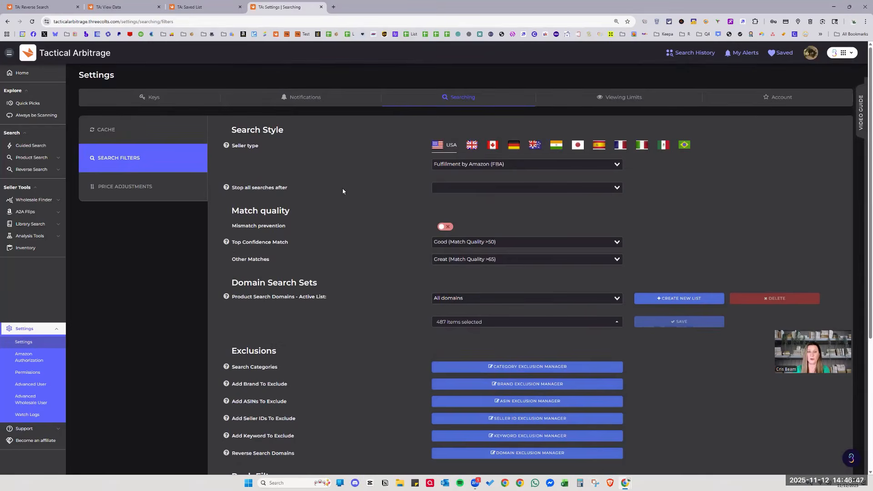
Open Price Adjustments and look over its discount, prep/shipping and profit options.
click(168, 191)
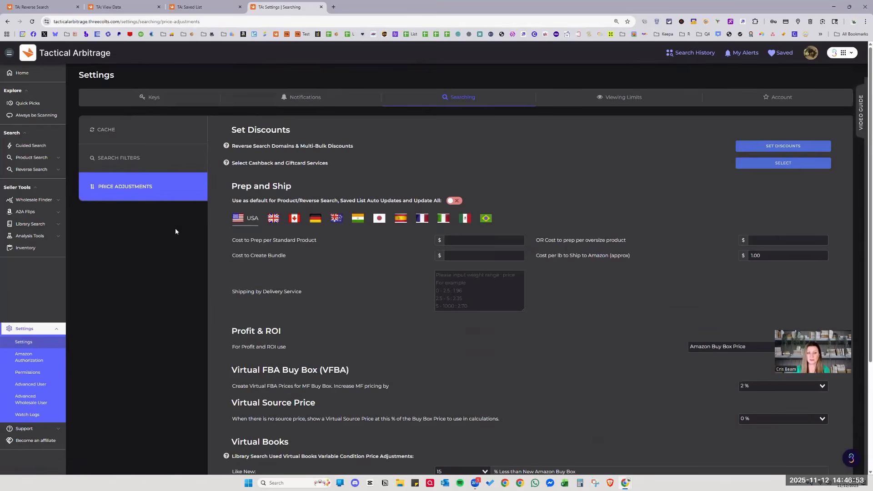
scroll(659, 277, down, 3)
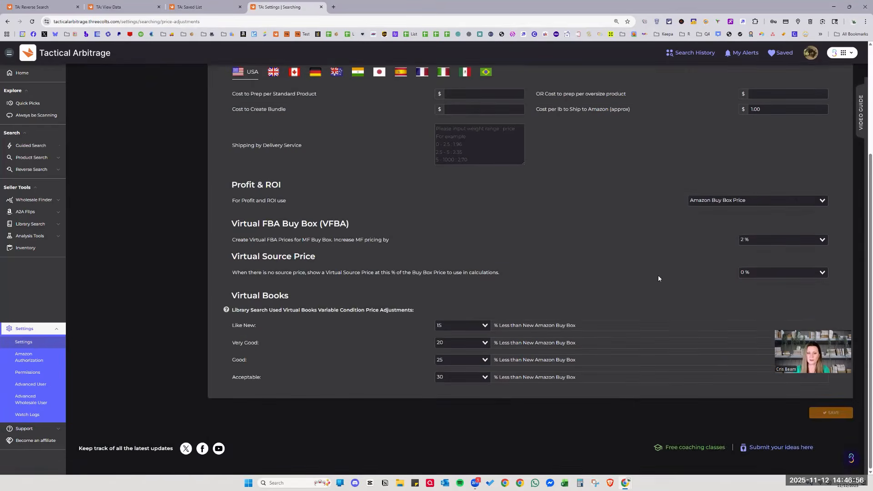
scroll(658, 278, up, 3)
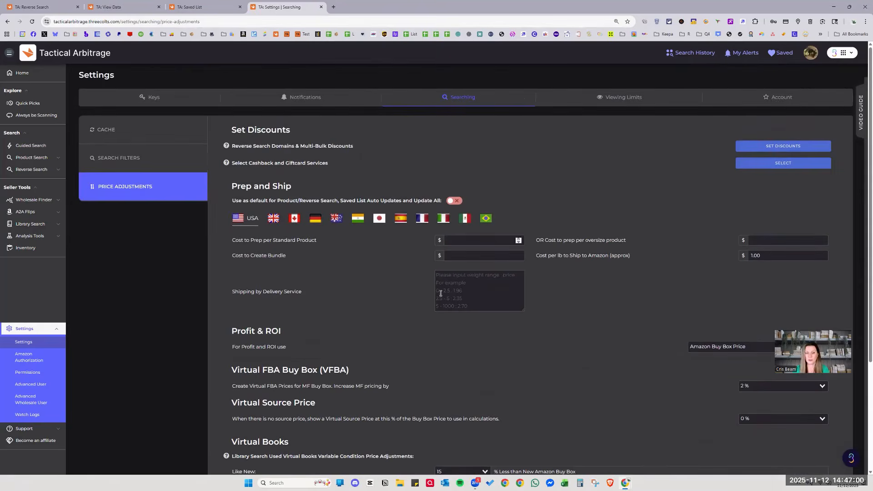
scroll(668, 323, down, 1)
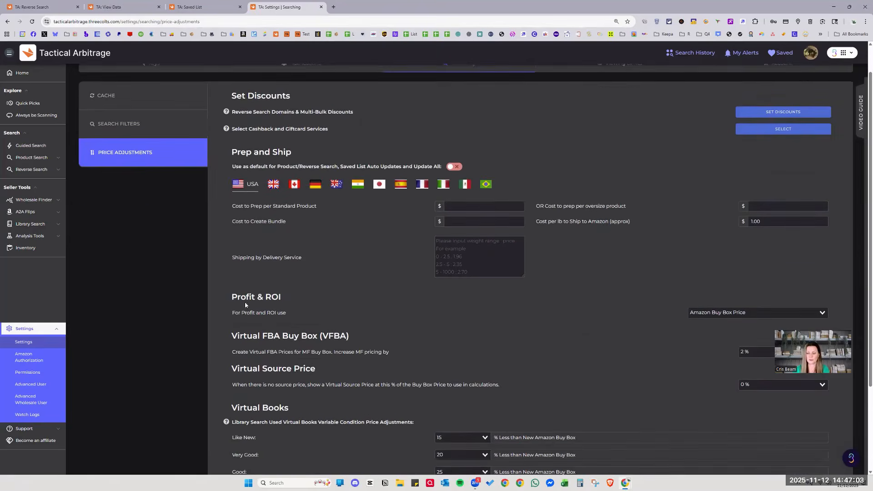
scroll(668, 323, up, 1)
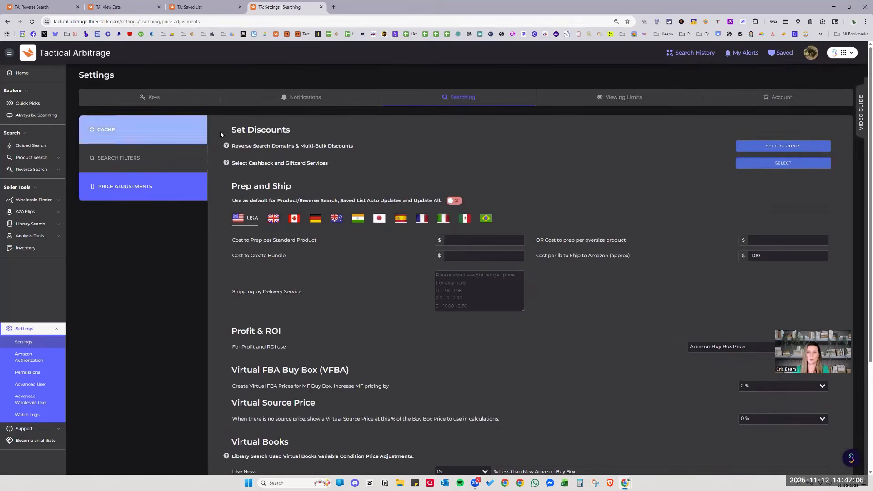
drag(239, 131, 323, 136)
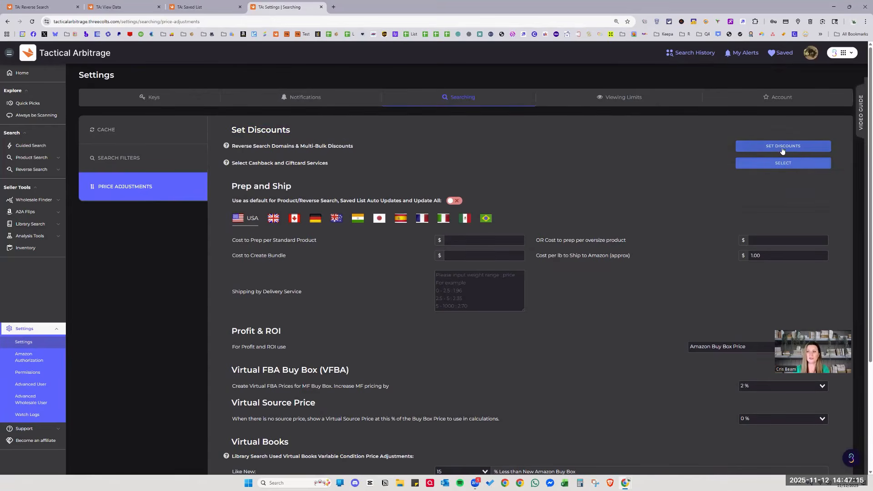
Open the per-store discount table and review the domain list.
click(755, 144)
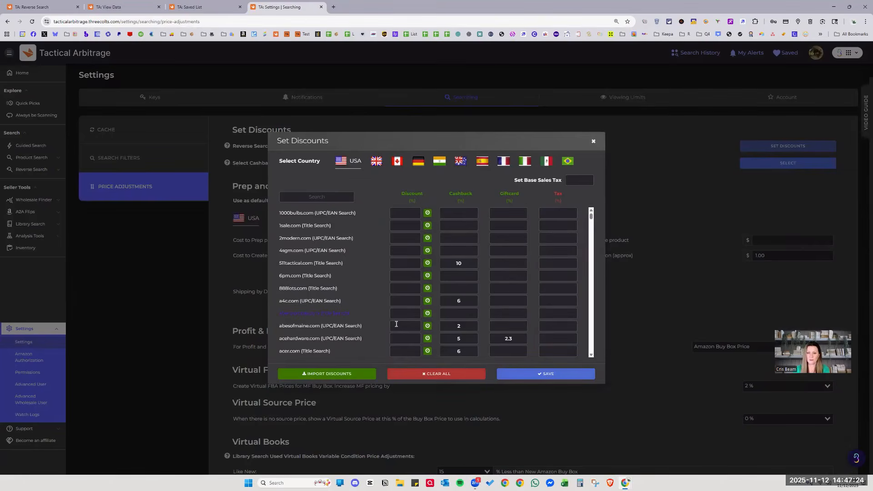
scroll(494, 321, down, 1)
scroll(488, 320, down, 4)
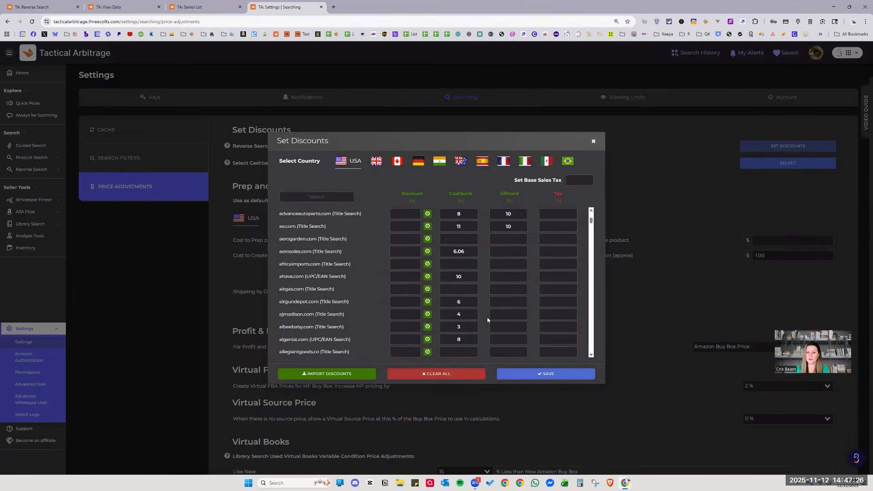
scroll(487, 317, up, 6)
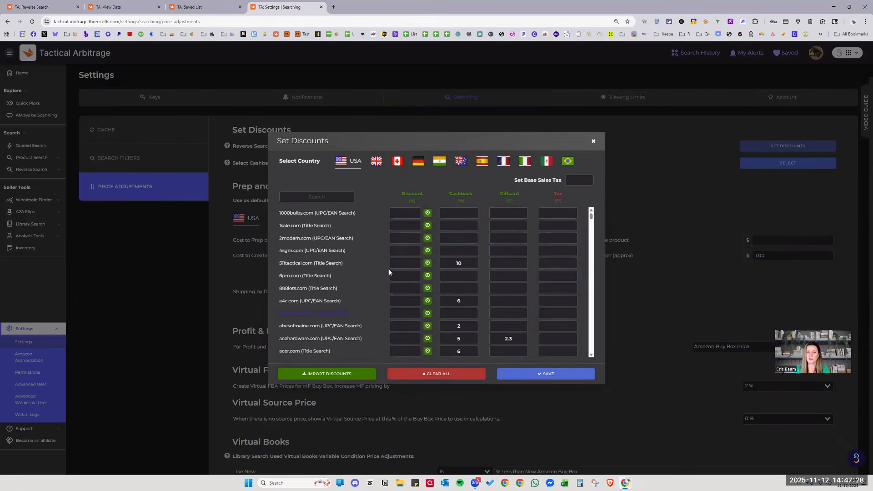
scroll(461, 227, down, 1)
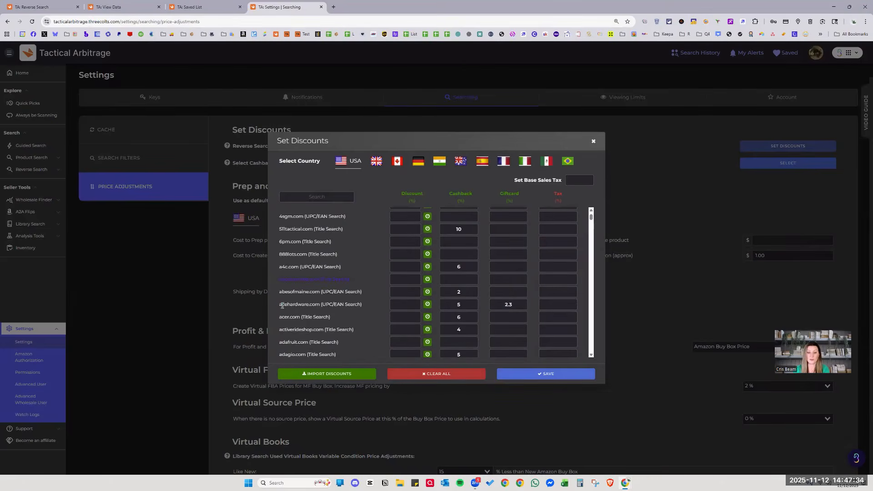
drag(279, 304, 320, 305)
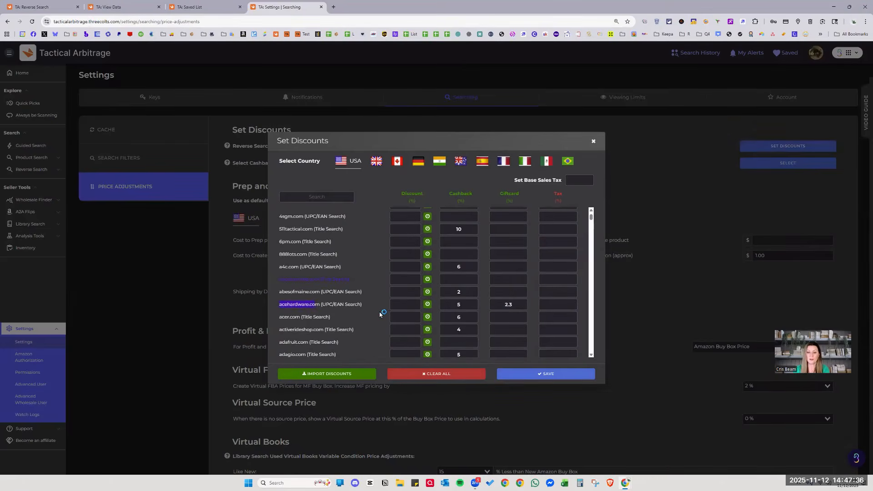
Clear every store's cashback and giftcard discounts and save the empty table.
click(458, 304)
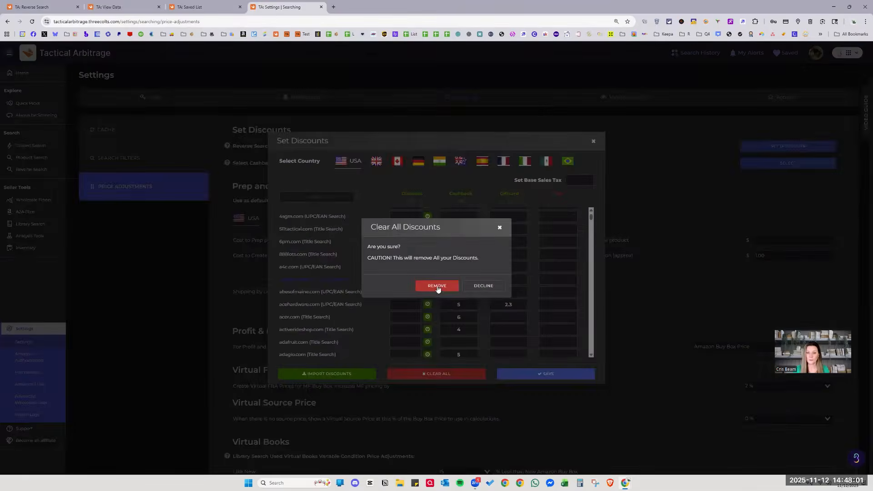
click(437, 288)
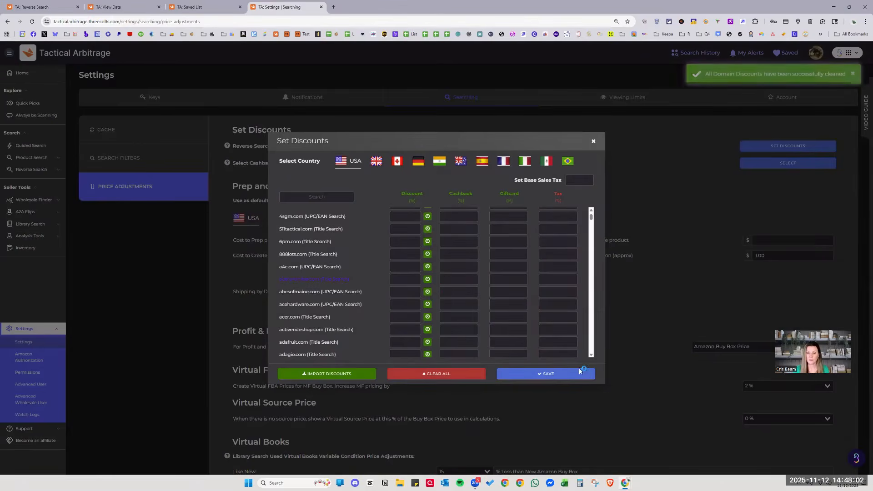
click(559, 374)
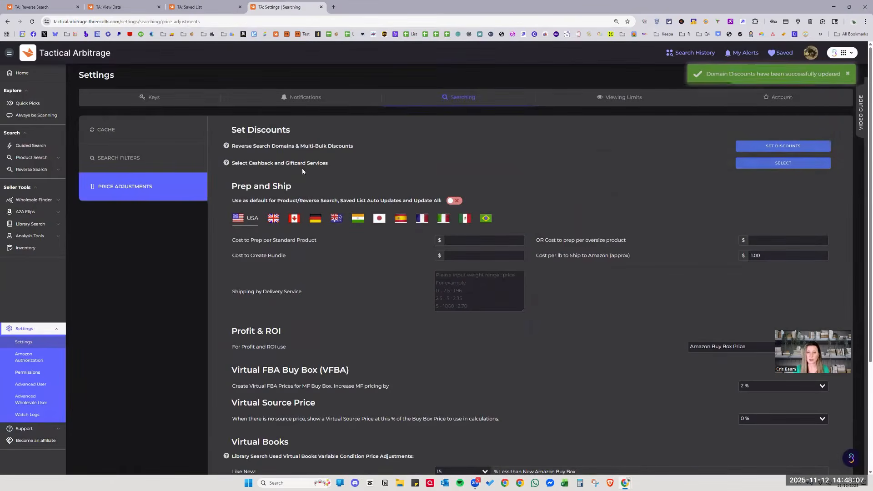
Leave the 55Haitao, Active Junky, BeFrugal and CapitalOne cashback services switched off.
click(785, 165)
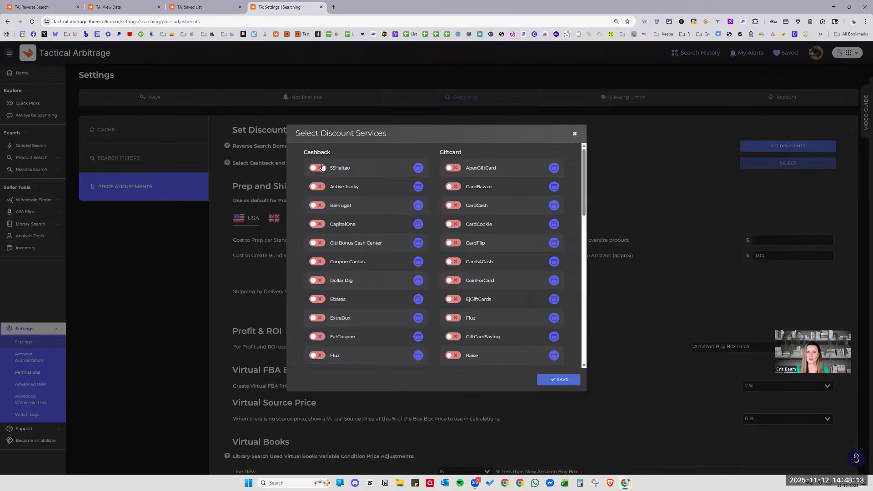
scroll(409, 272, down, 10)
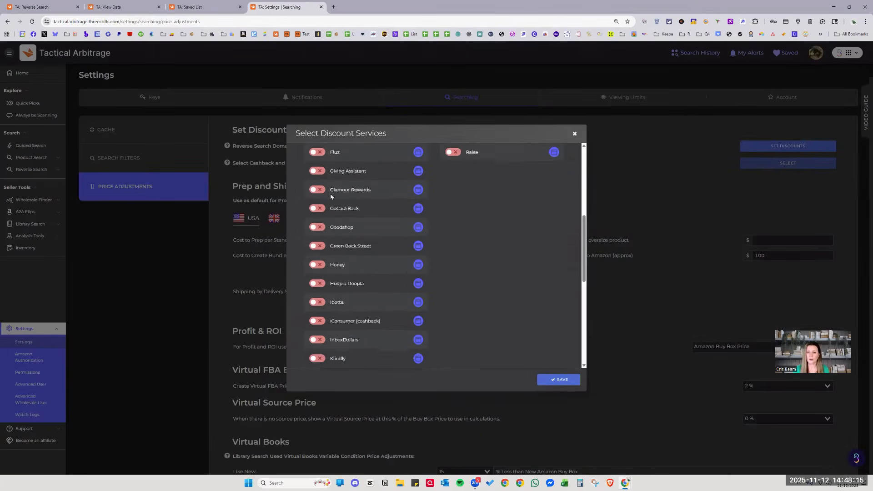
scroll(408, 277, up, 10)
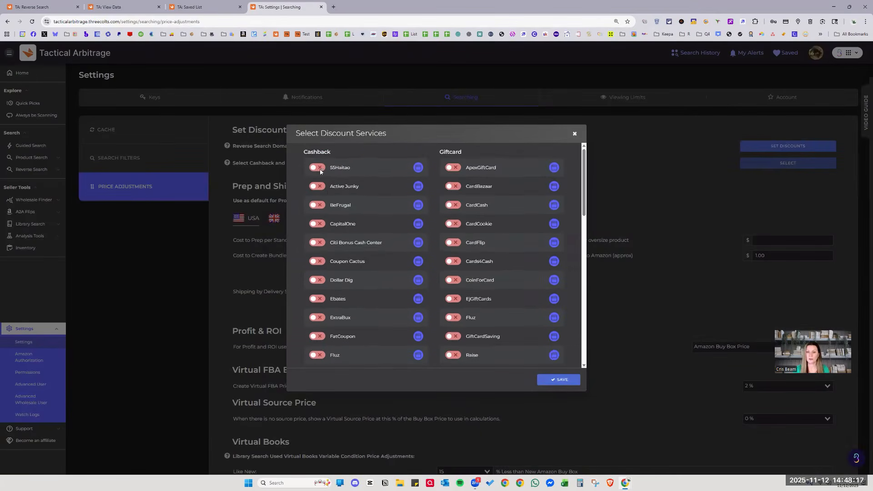
click(317, 168)
click(317, 187)
click(321, 205)
click(319, 224)
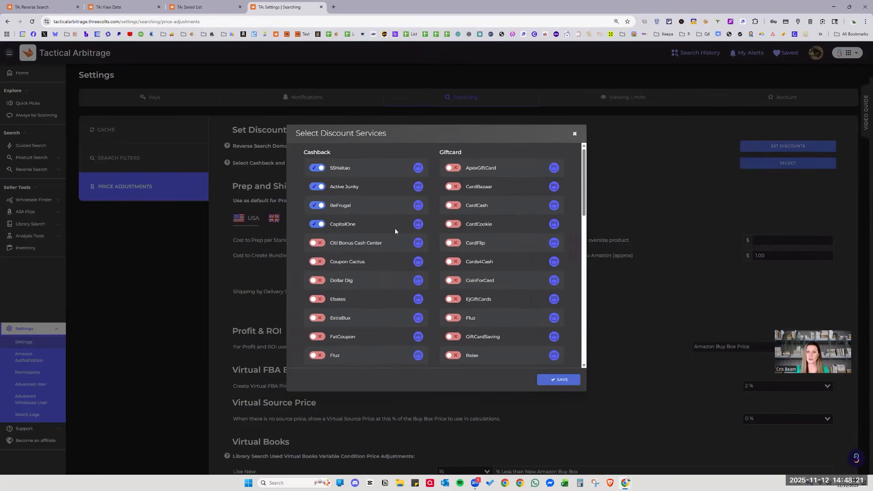
click(317, 224)
click(317, 205)
click(316, 188)
click(316, 168)
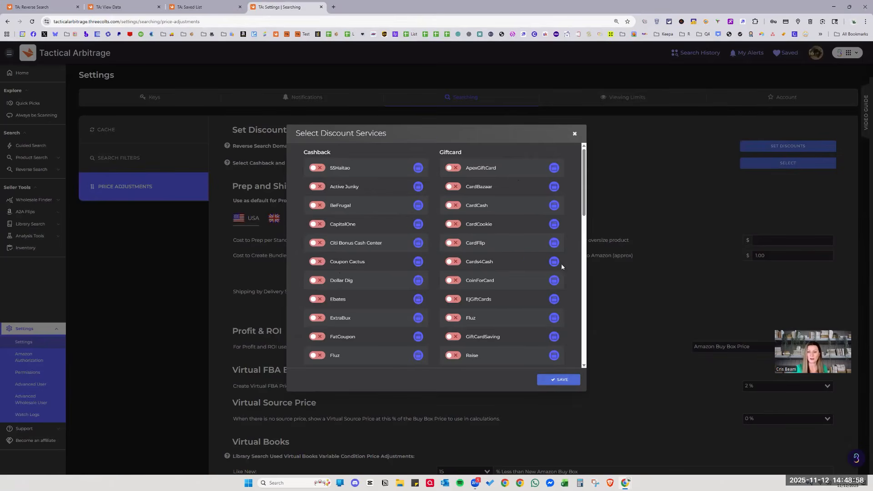
scroll(530, 295, down, 3)
scroll(530, 297, up, 3)
Save the discount service choices and scroll through Price Adjustments.
click(551, 381)
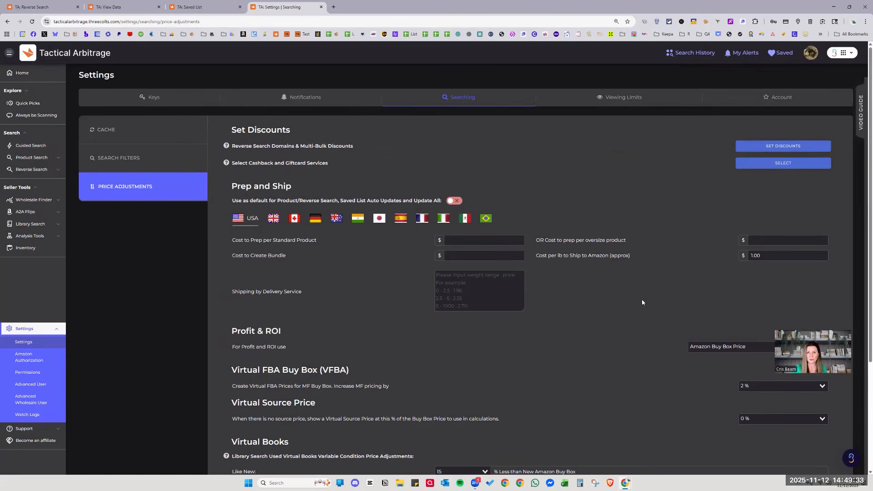
scroll(740, 205, down, 2)
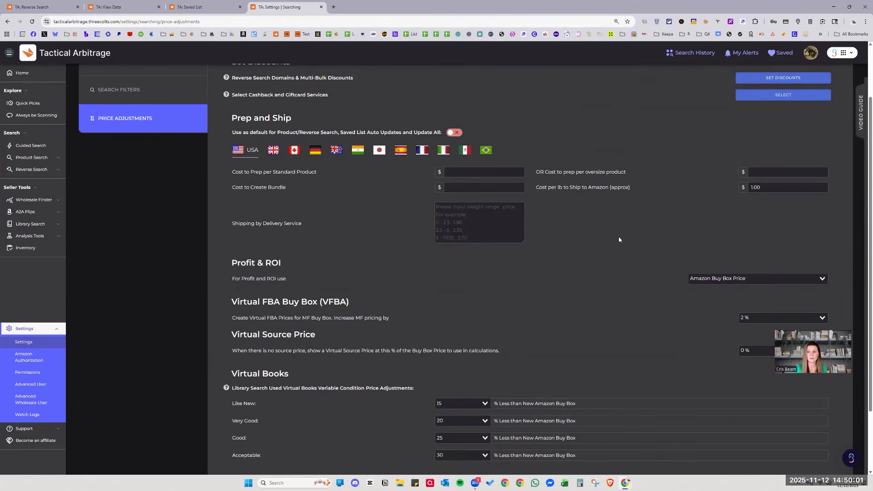
scroll(409, 235, down, 2)
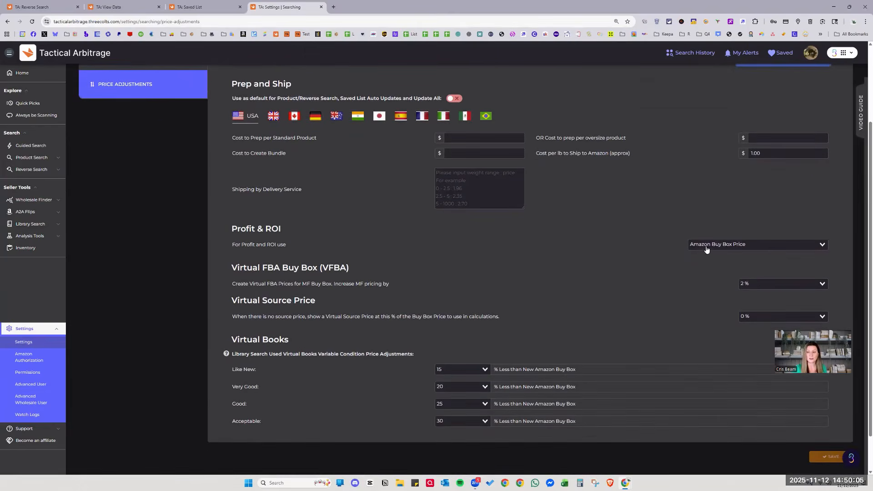
Keep Amazon Buy Box Price as the profit and ROI basis and move to Viewing Limits.
click(710, 246)
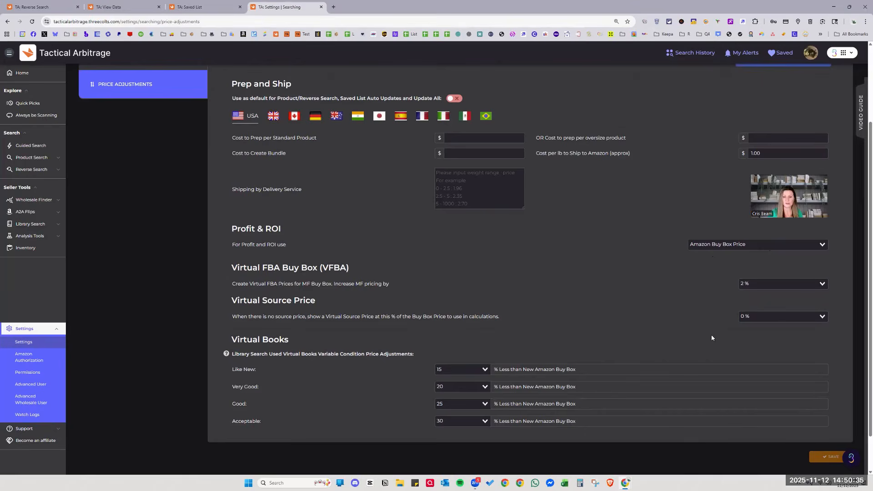
scroll(368, 208, up, 2)
scroll(580, 311, down, 3)
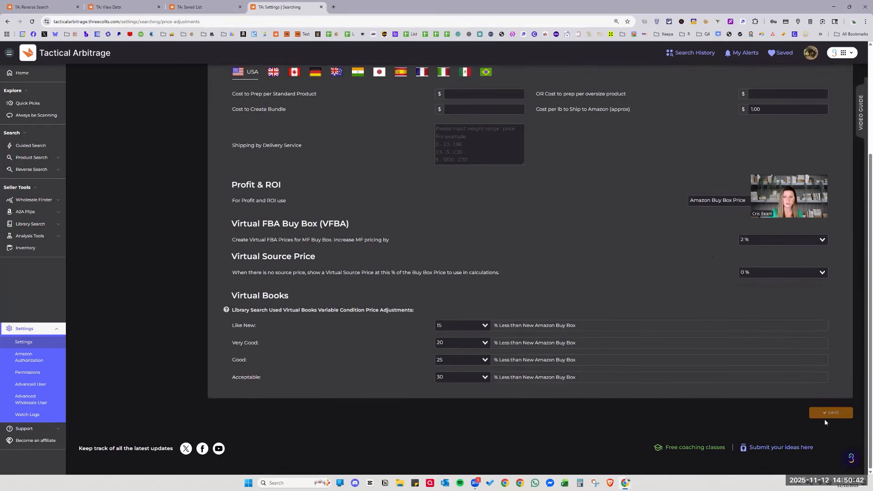
scroll(601, 207, up, 3)
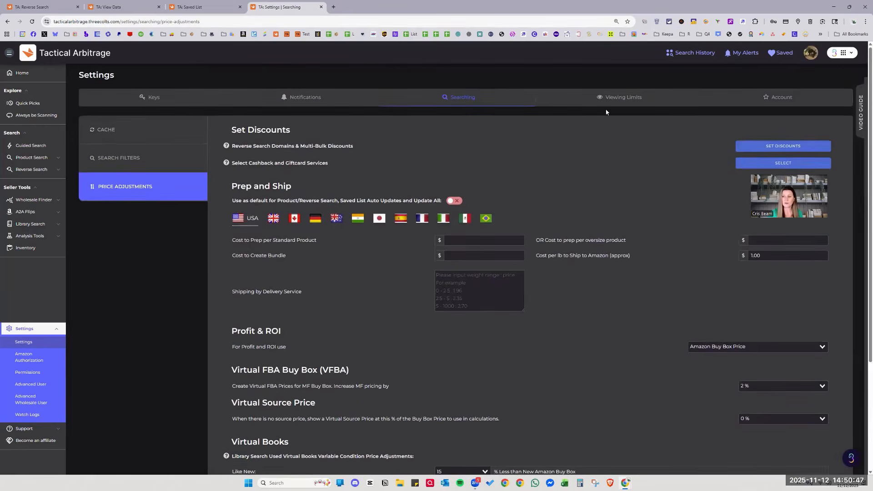
click(609, 98)
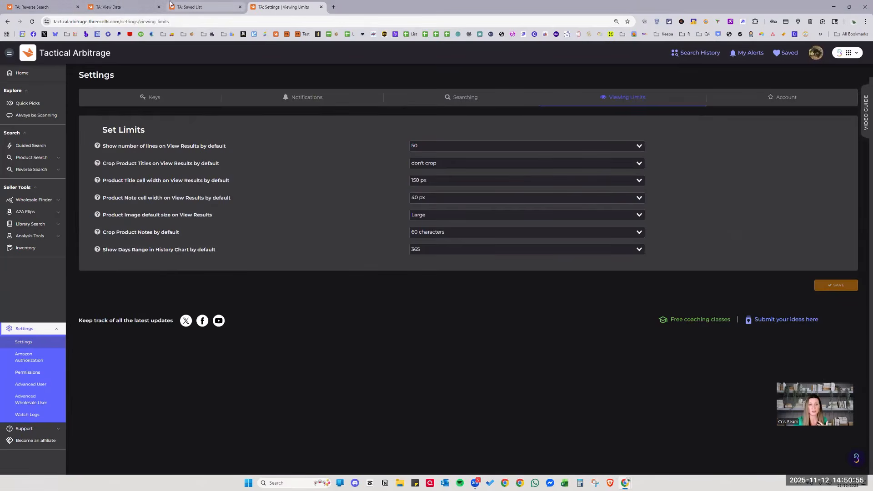
click(127, 7)
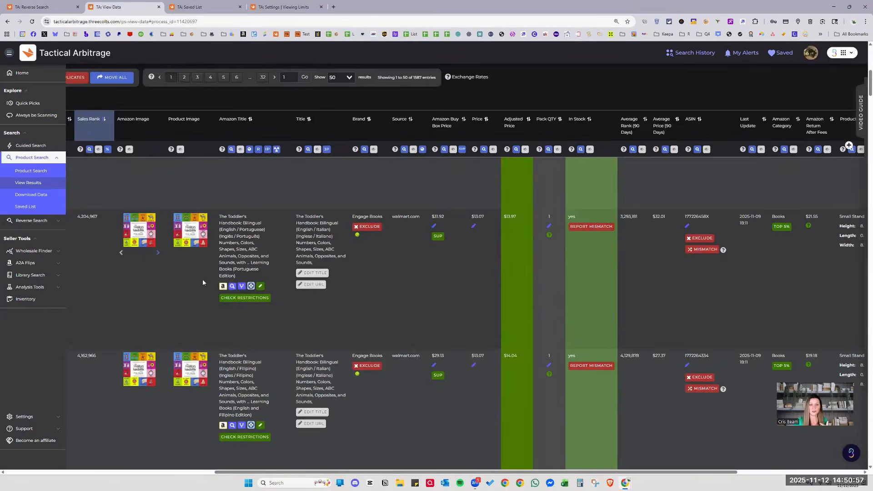
click(284, 6)
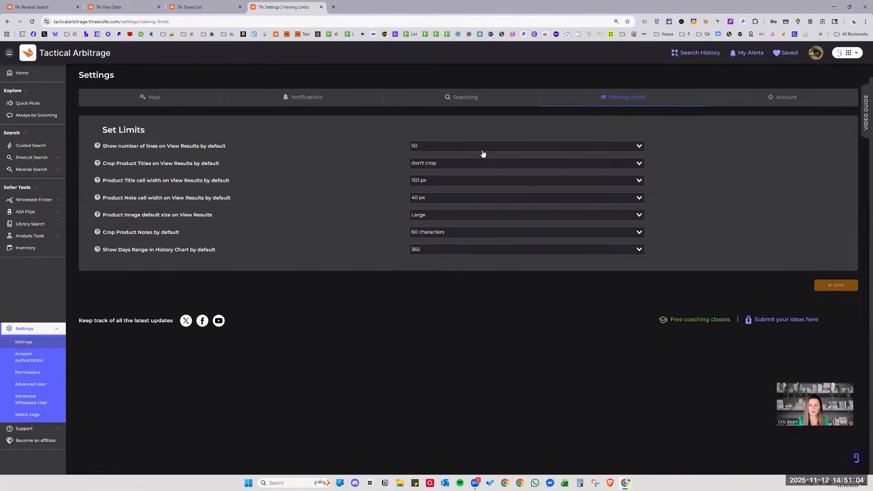
click(205, 6)
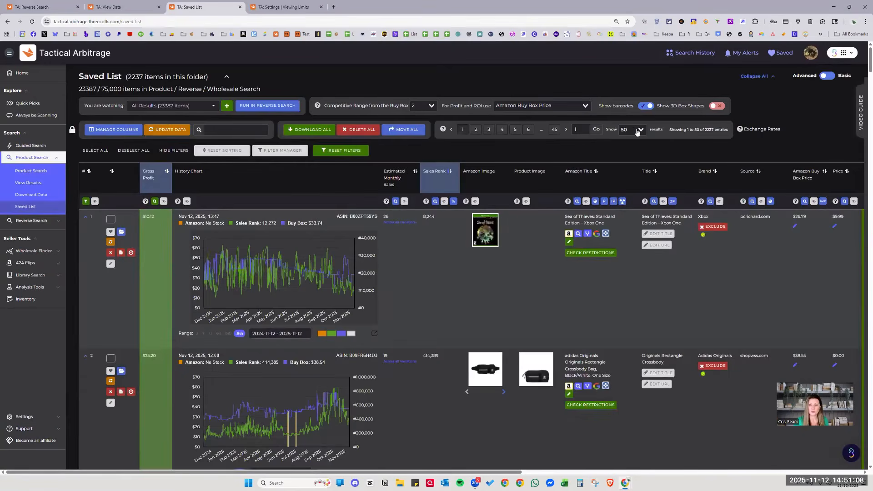
click(637, 131)
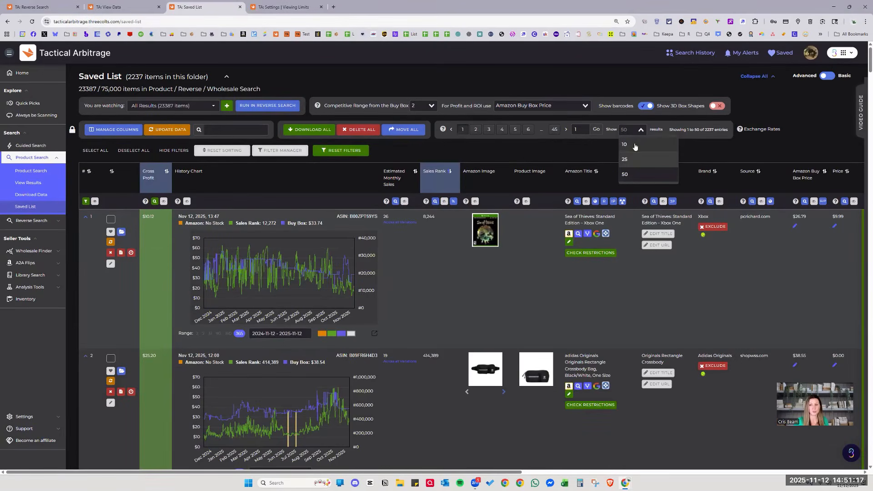
click(567, 147)
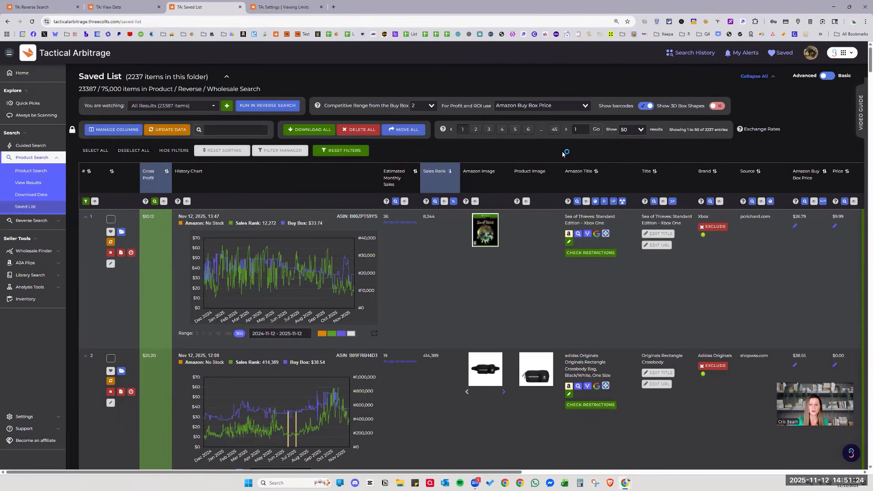
click(294, 4)
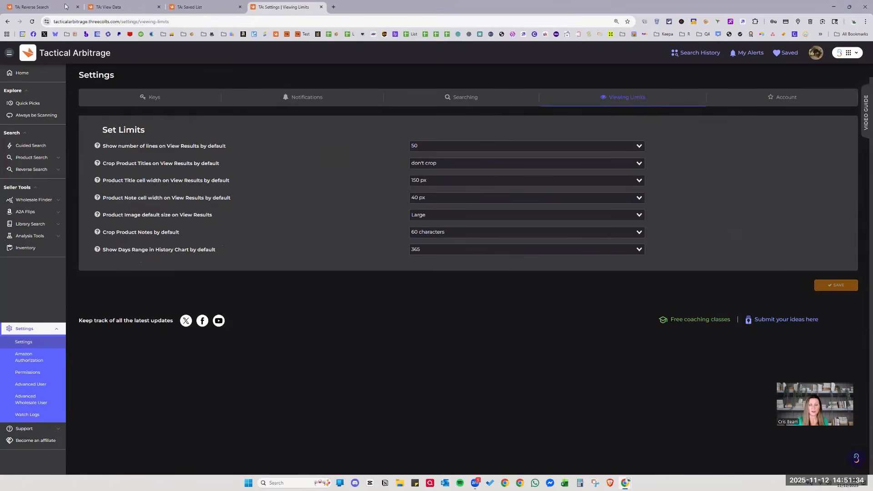
click(116, 7)
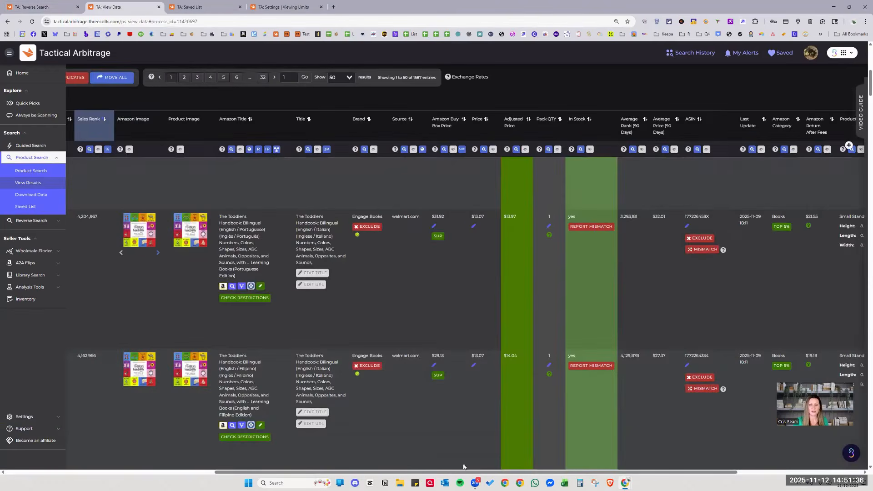
drag(486, 473, 345, 472)
scroll(504, 269, up, 6)
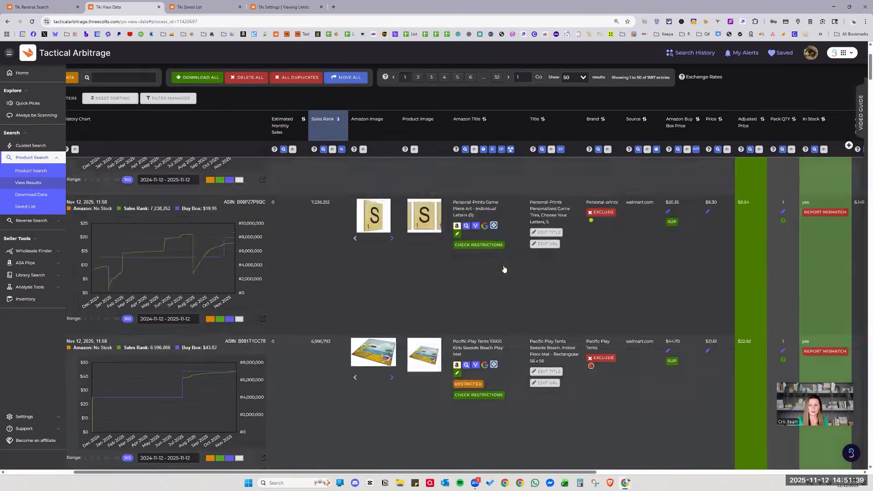
scroll(497, 215, up, 3)
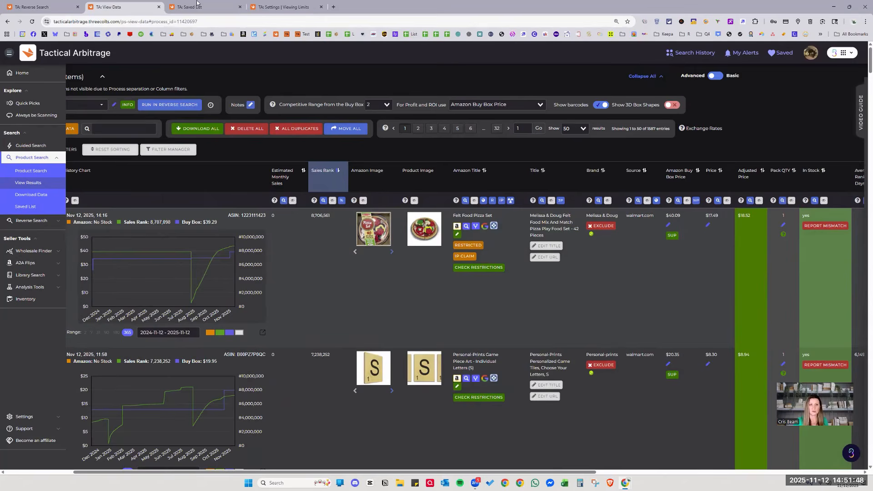
click(267, 3)
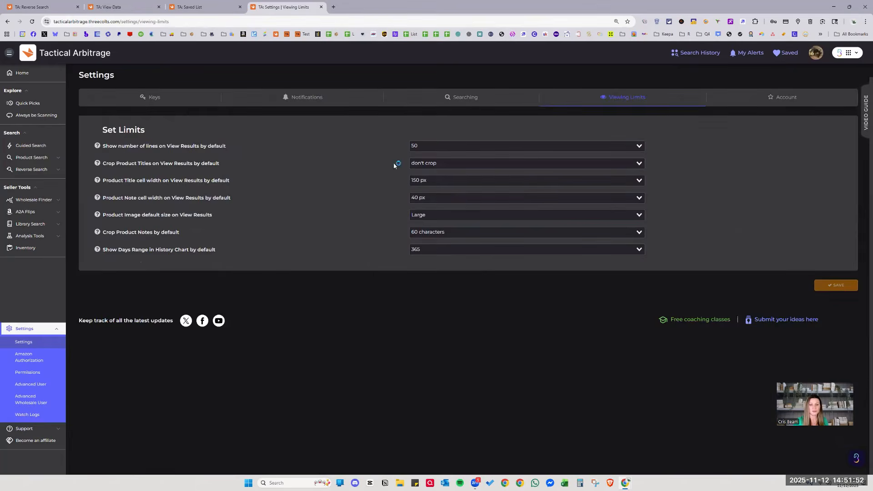
Crop product titles at 60 characters and save the viewing limits.
click(426, 162)
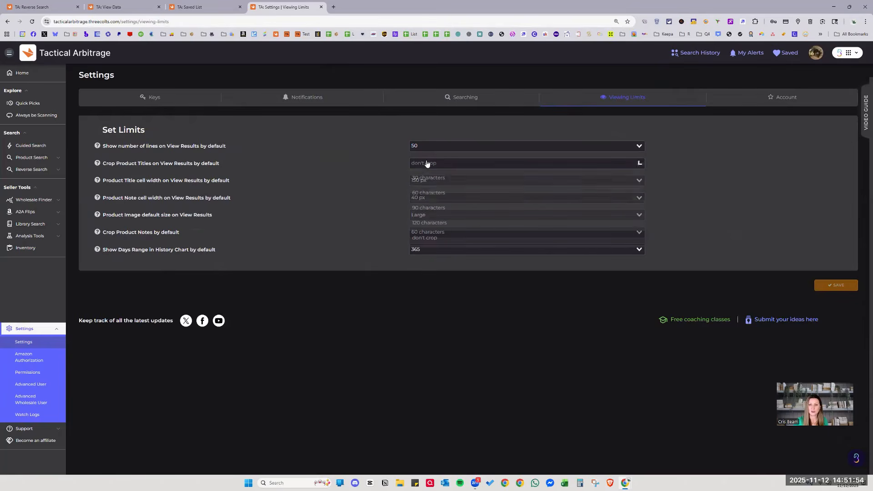
click(432, 193)
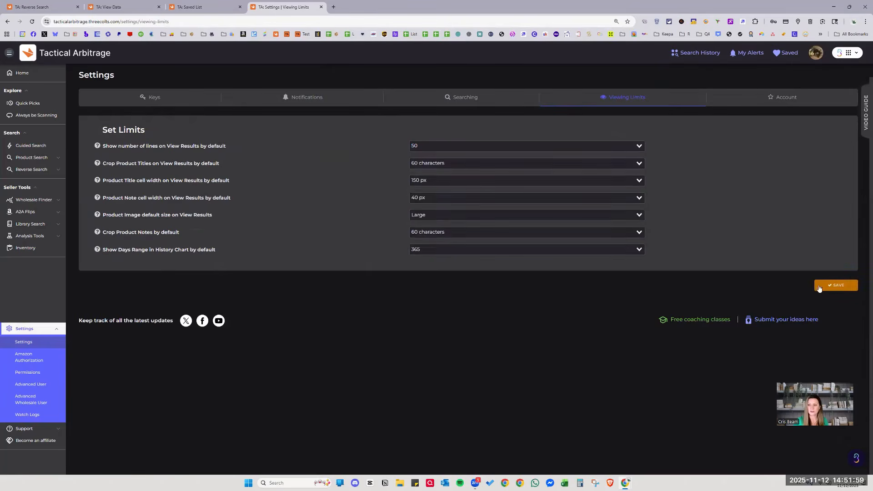
click(836, 285)
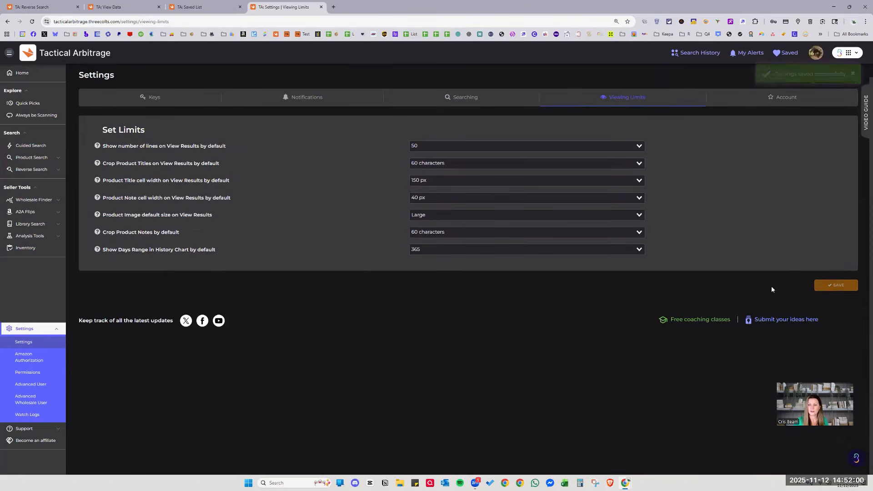
Reload View Data to check the cropped titles, then return to Settings.
click(91, 7)
key(F5)
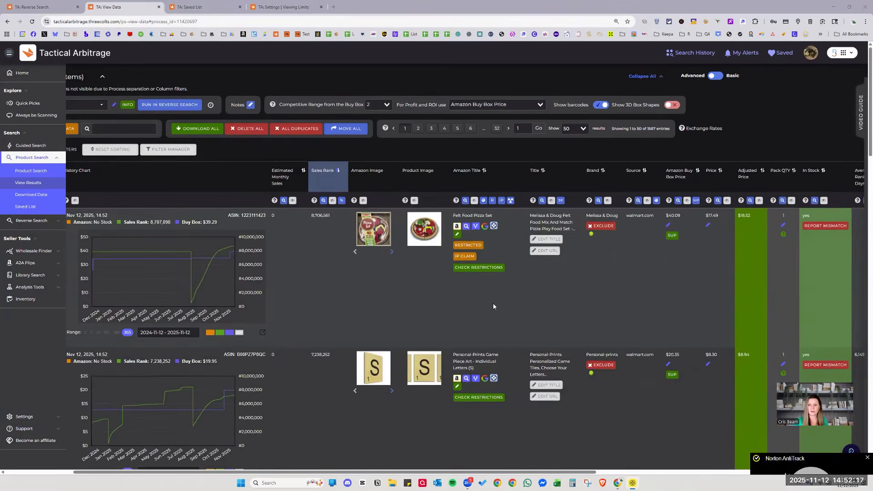
scroll(500, 294, down, 1)
scroll(517, 288, down, 1)
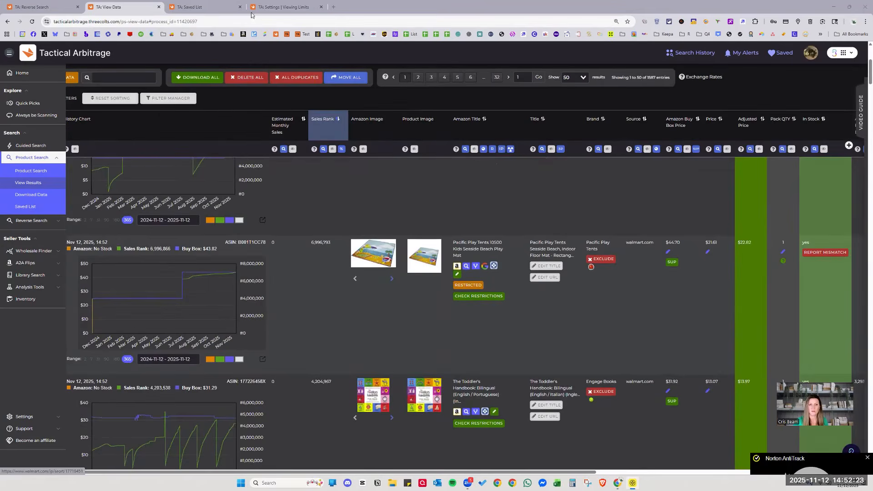
click(282, 6)
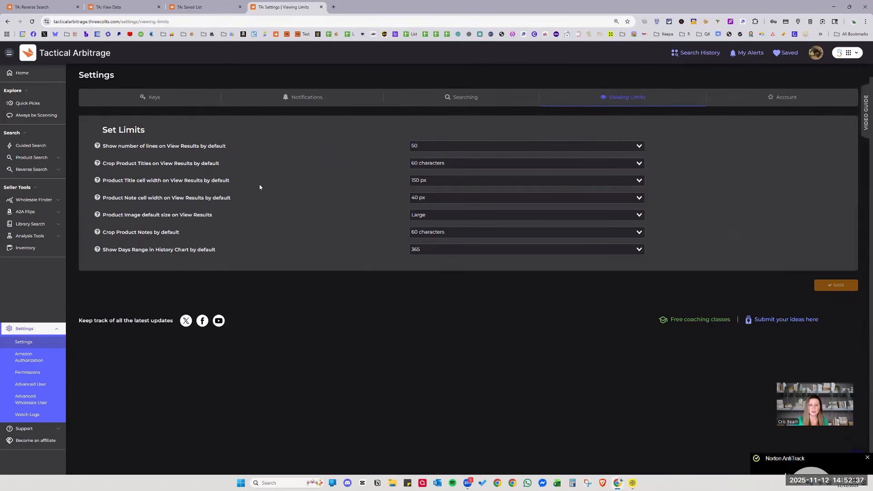
Keep the Product Title cell width at 150 px and check the Reverse Search and View Data tabs.
click(446, 182)
click(421, 226)
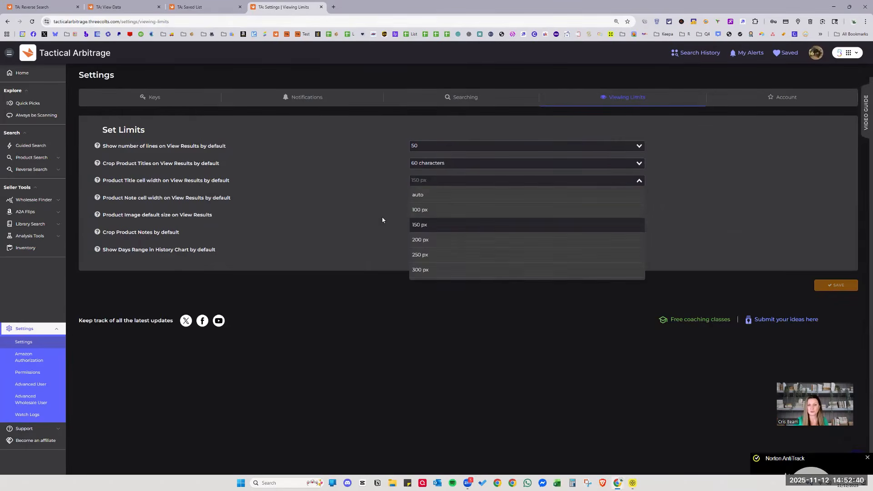
click(27, 6)
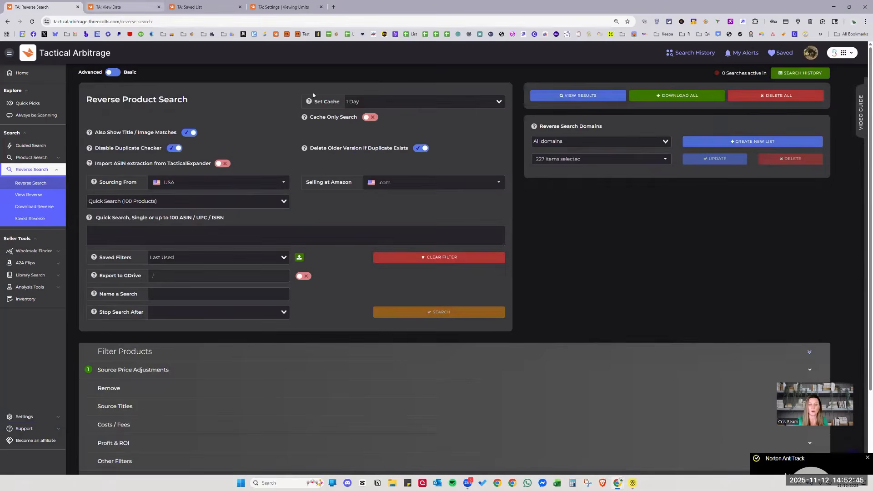
click(114, 7)
click(283, 6)
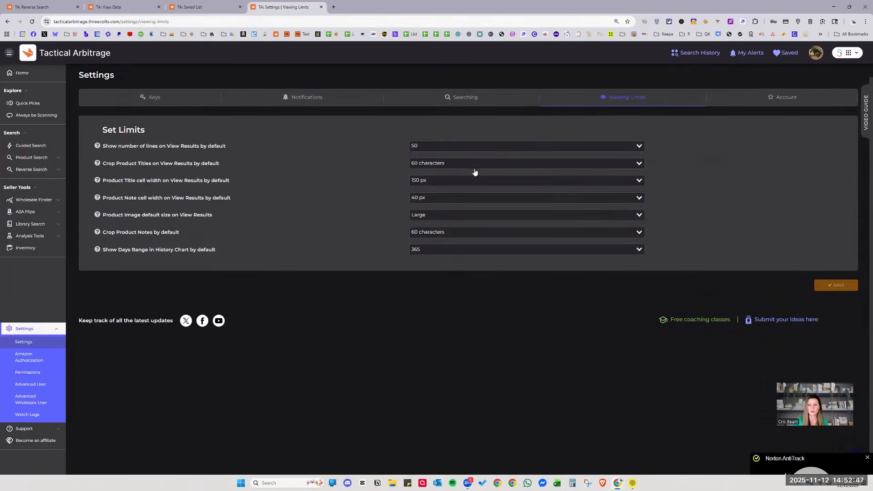
Turn off product title cropping, save the viewing limits with the 365-day chart range, and view the Saved List.
click(473, 165)
click(430, 241)
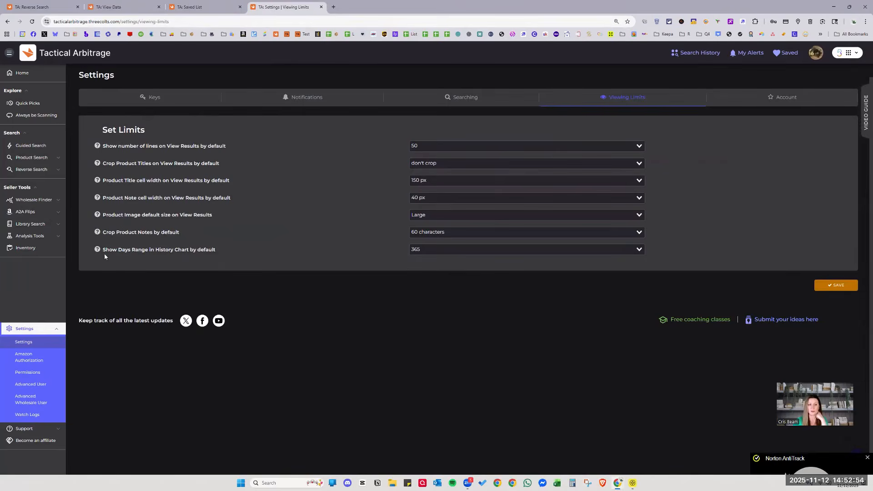
drag(103, 255, 221, 258)
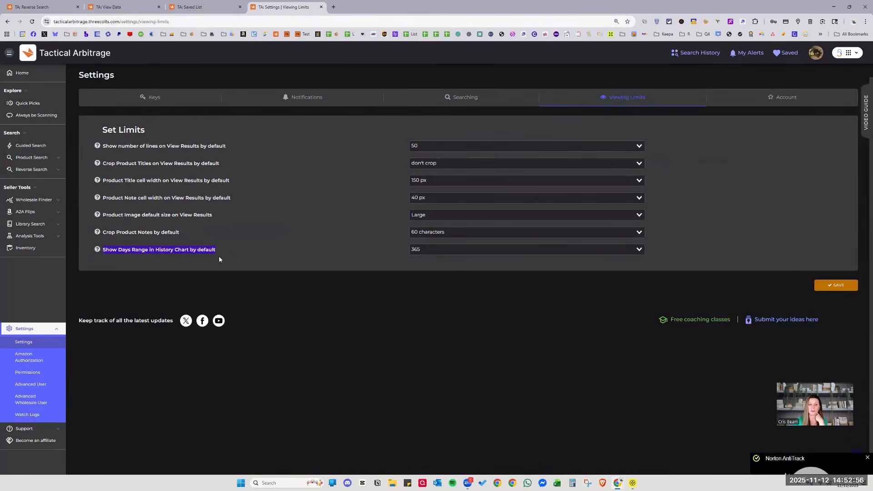
click(233, 252)
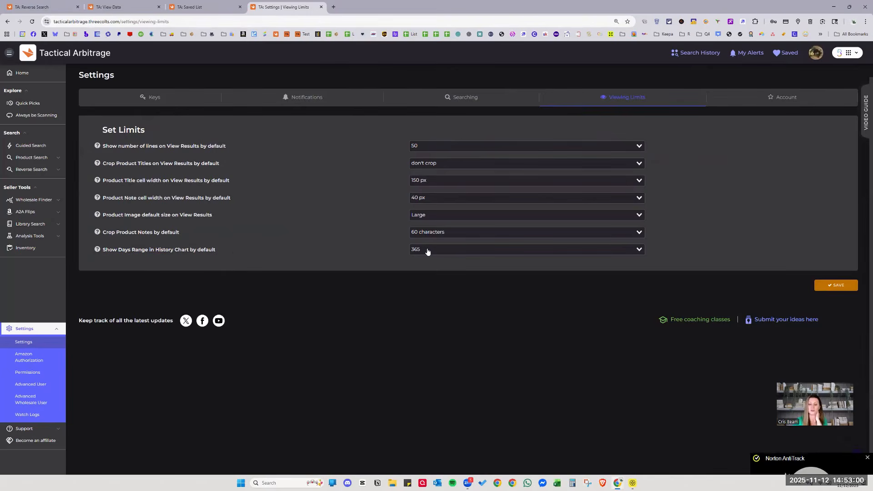
click(821, 287)
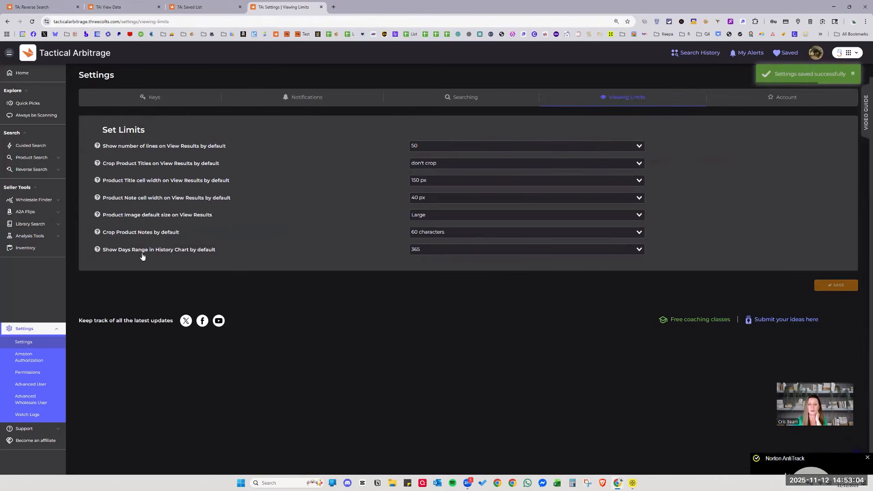
click(205, 7)
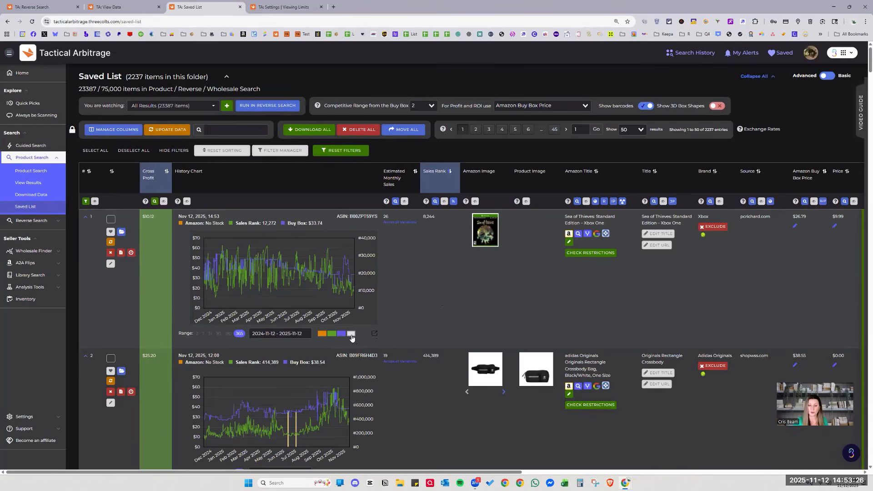
Show the New Sellers chart line and switch row 1's history chart to a 90-day range.
click(351, 335)
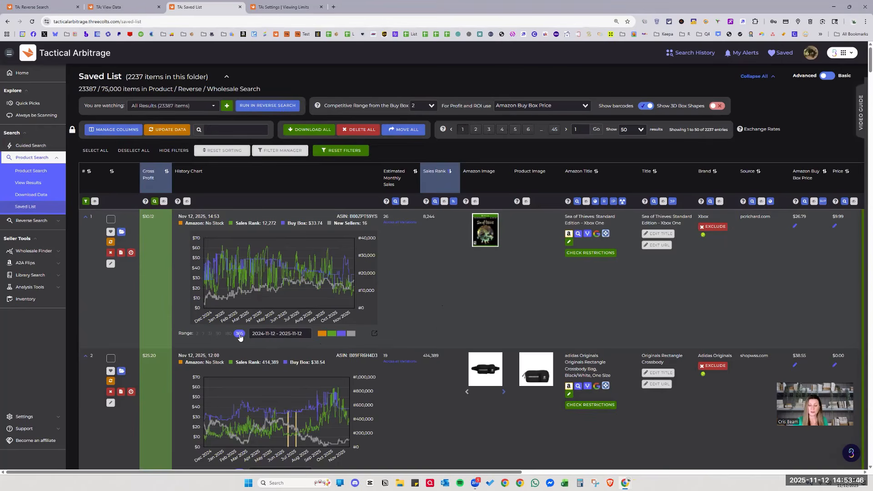
click(268, 4)
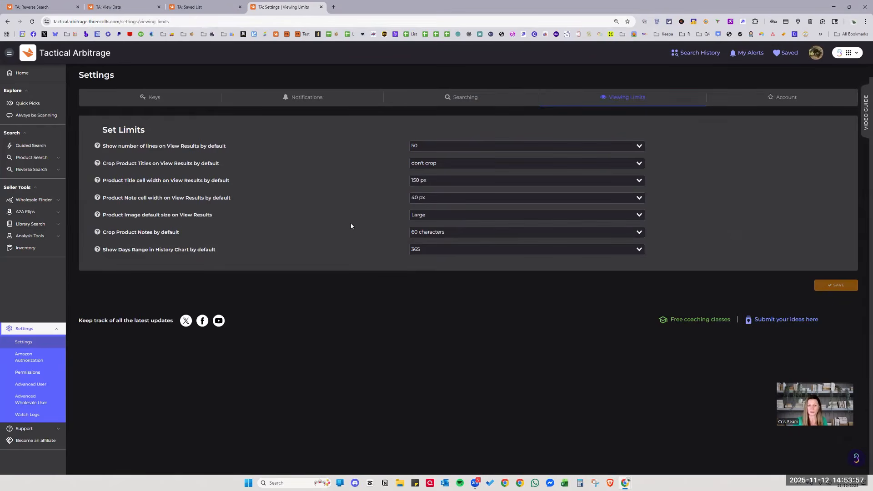
click(225, 5)
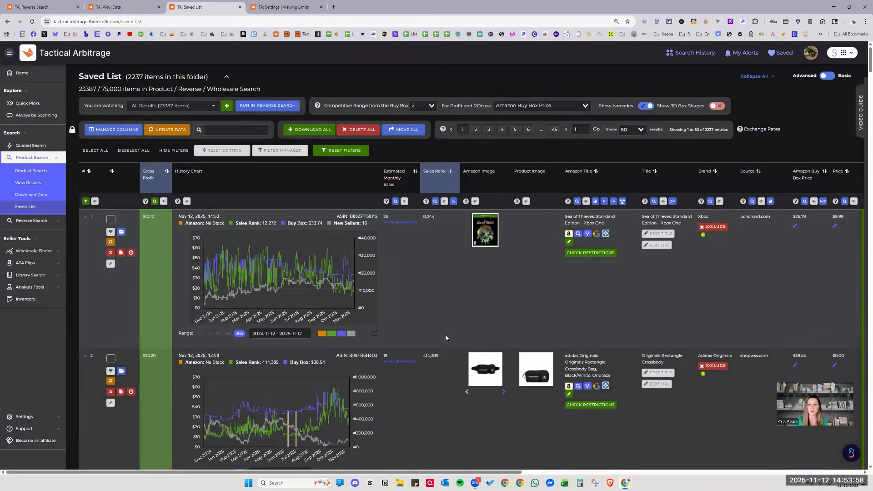
click(218, 333)
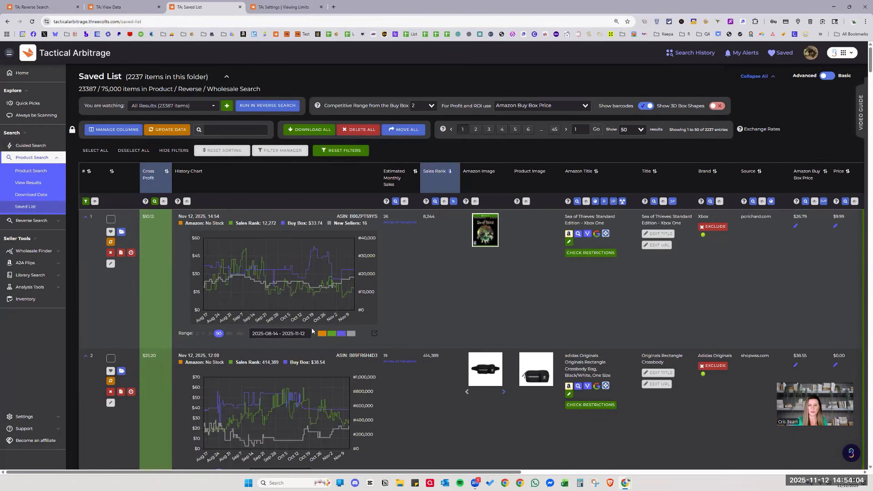
key(ctrl+Tab)
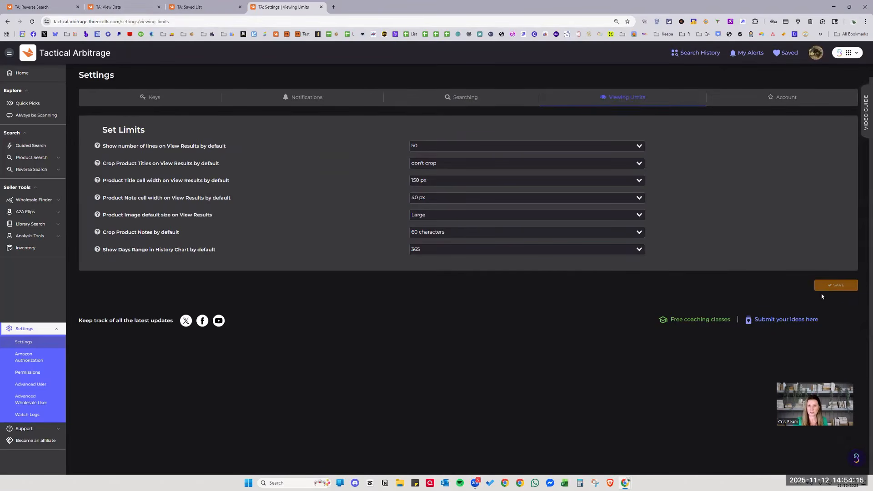
Go to the Account settings section and open its Notifications page.
click(766, 104)
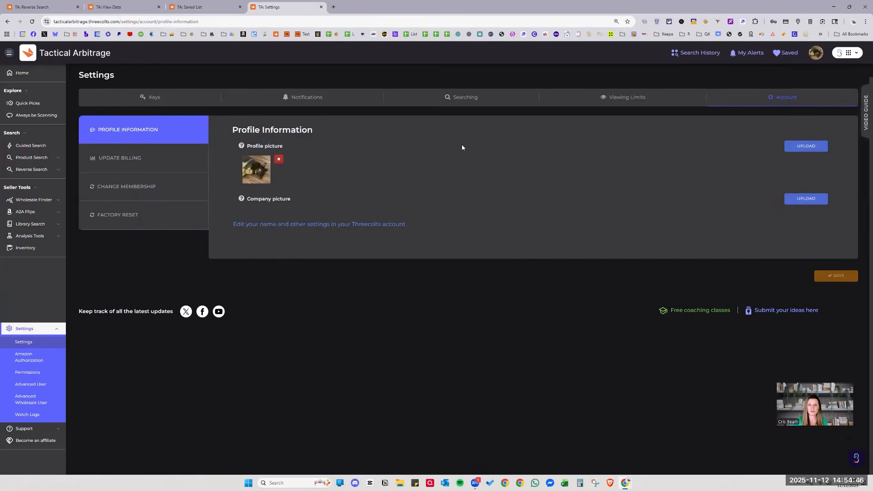
click(320, 104)
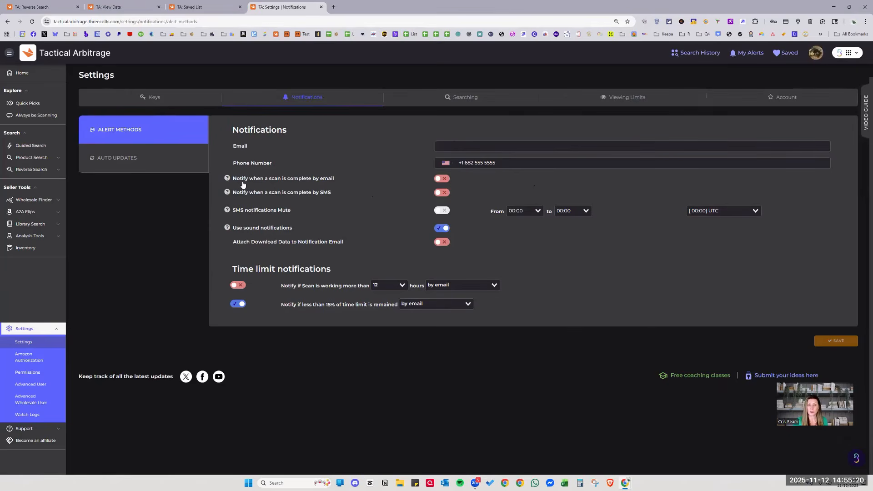
Try the scan-complete email alert toggle, then leave it off.
click(343, 185)
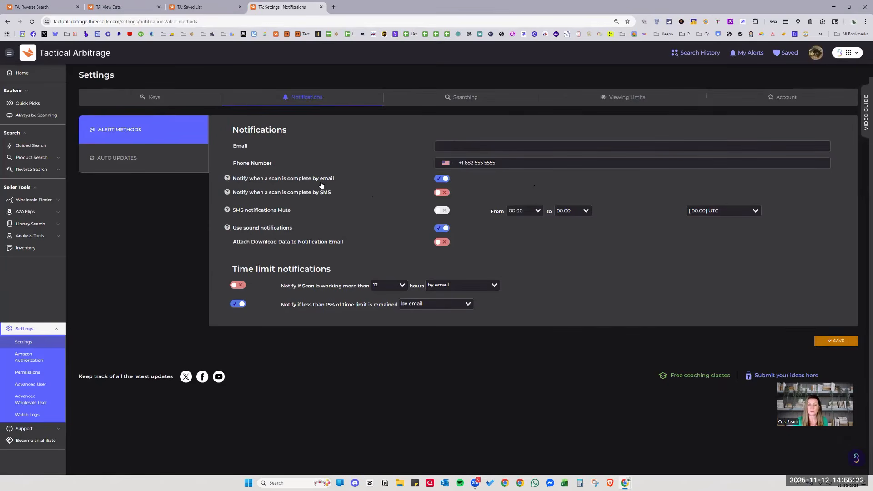
click(444, 180)
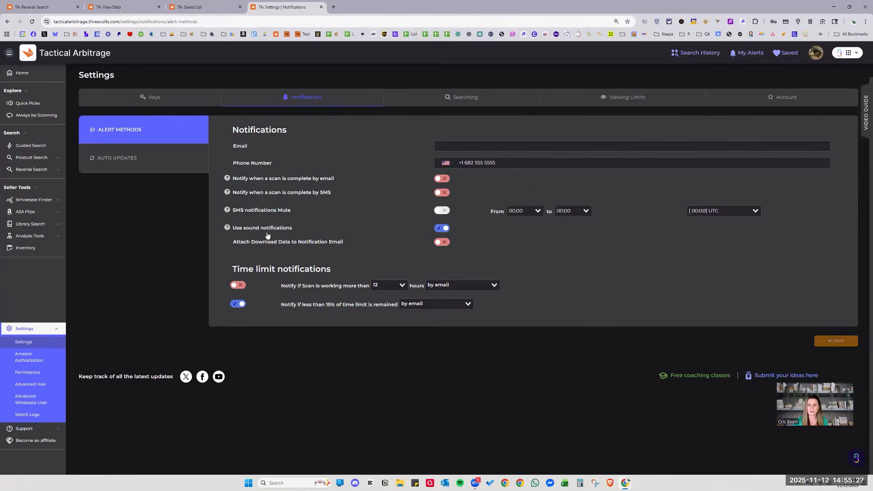
drag(297, 231, 231, 232)
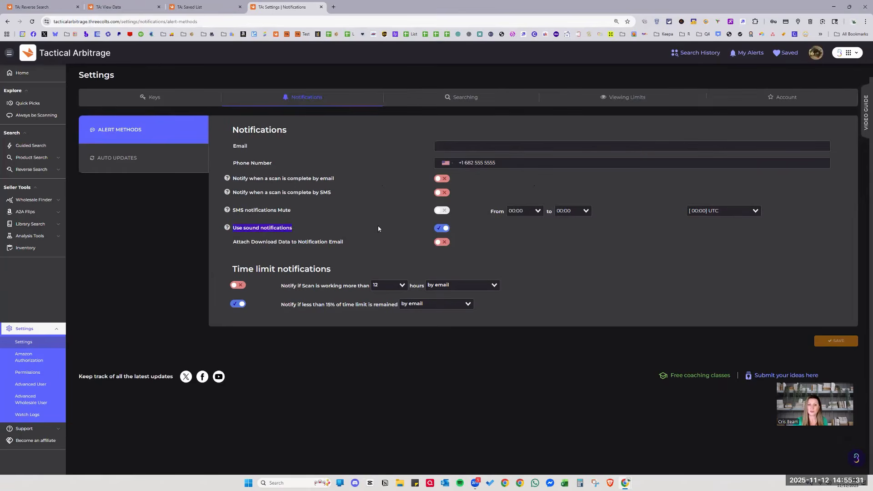
click(305, 228)
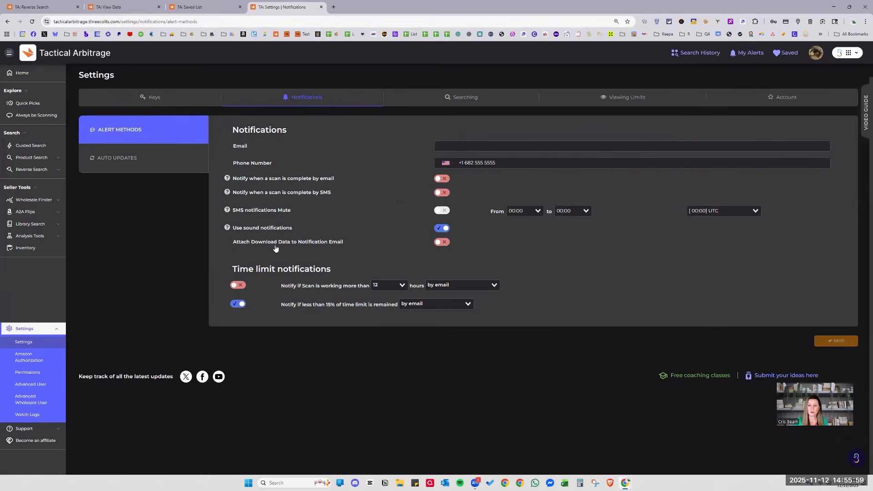
drag(231, 242, 344, 241)
click(351, 244)
Disable the 'less than 15% of time limit remained' alert and save the notification settings.
click(235, 305)
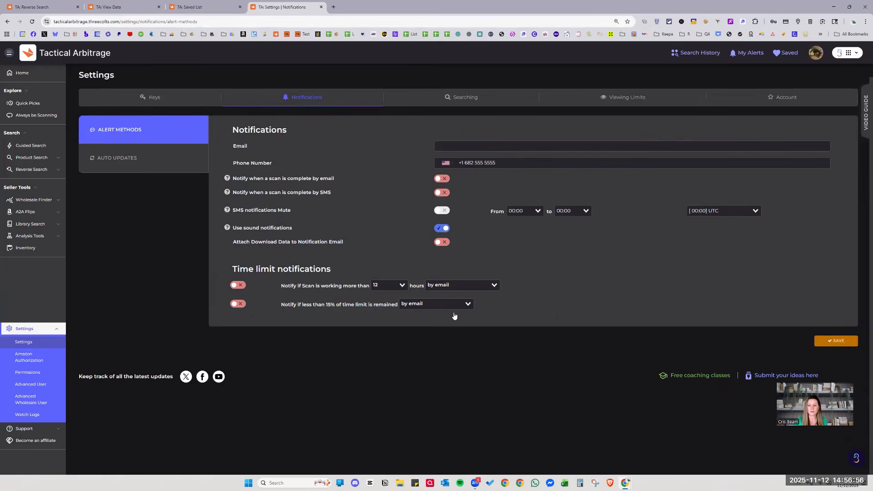
click(827, 340)
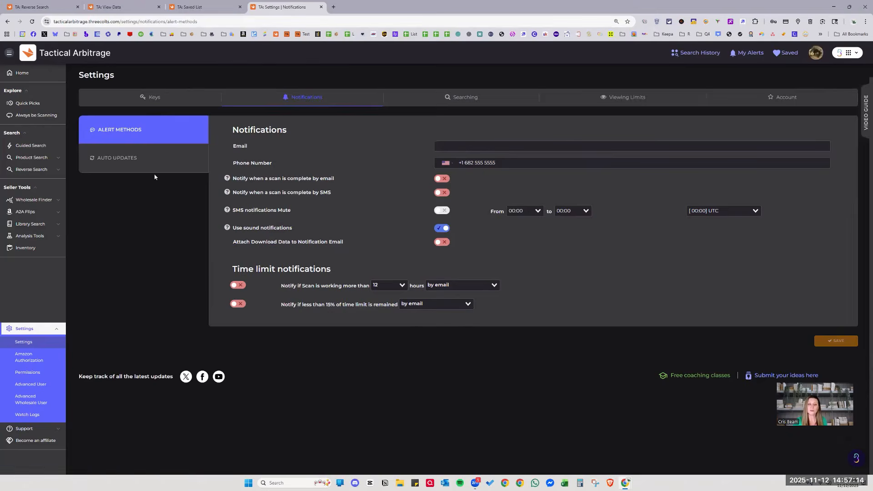
click(154, 161)
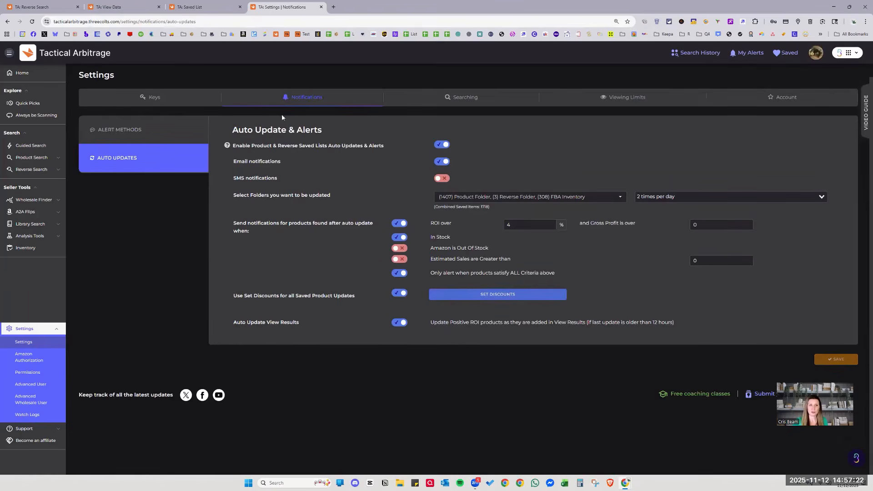
Switch over to the View Data results tab.
click(109, 6)
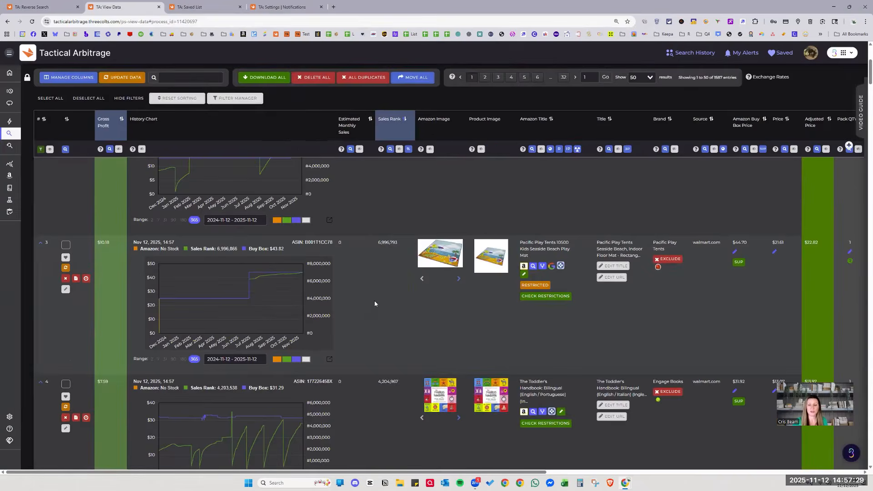
Scroll the View Data results table, then return to the Auto Update & Alerts settings tab.
scroll(375, 303, down, 5)
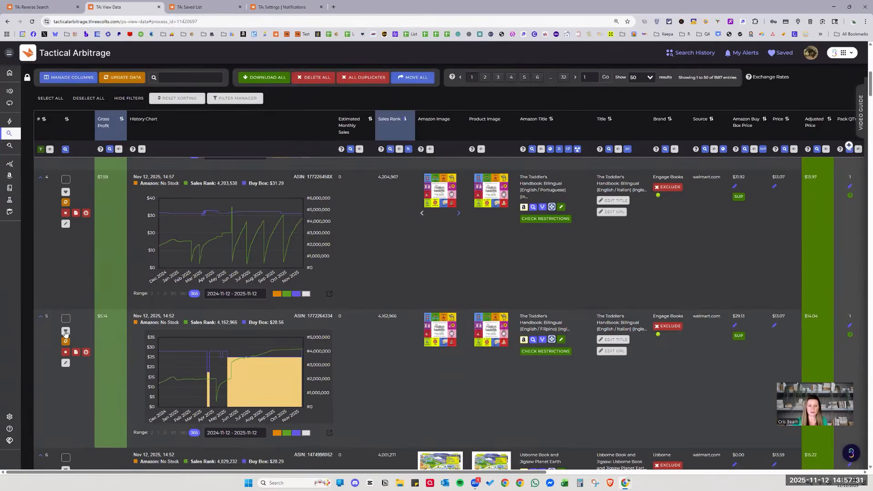
mouse_move(65, 332)
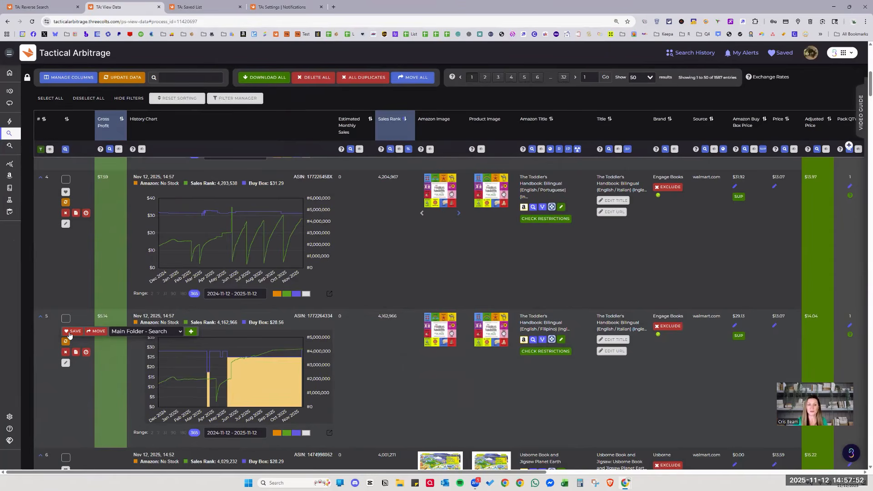
click(291, 4)
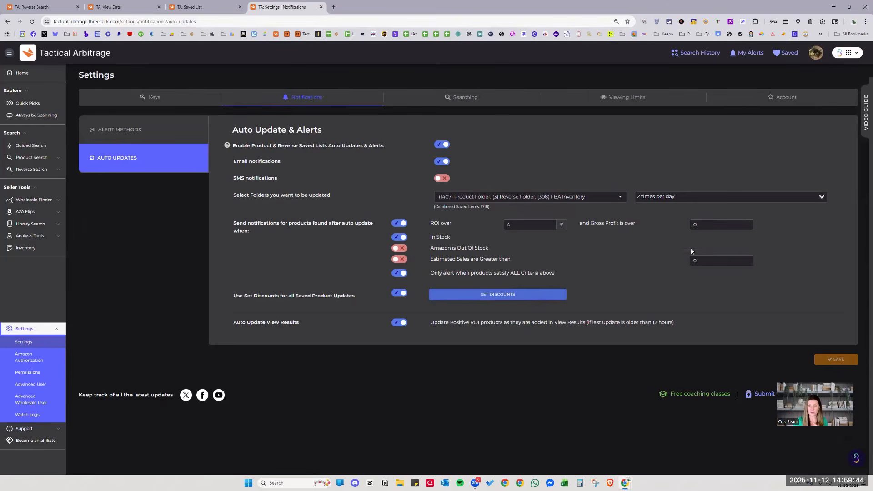
drag(225, 221, 594, 289)
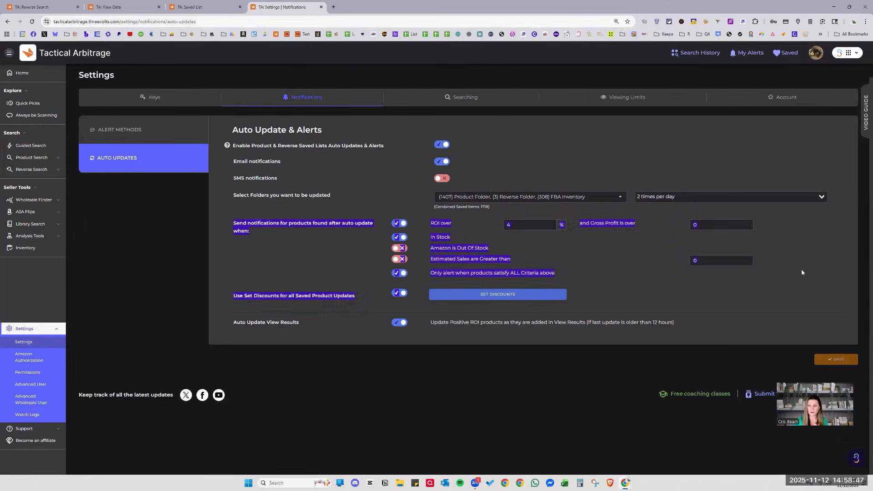
drag(801, 269, 686, 280)
click(353, 255)
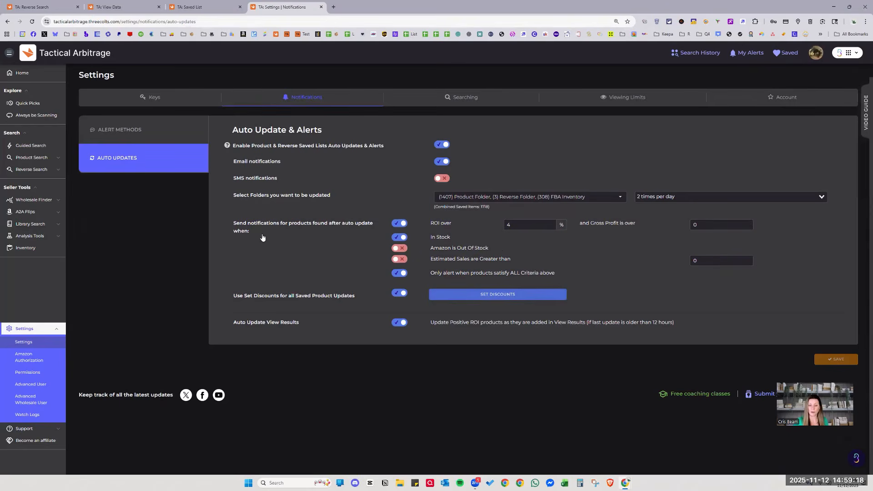
Set ROI over to 20% and gross profit over to 3, and enable the Estimated Sales criterion.
click(748, 225)
click(612, 231)
click(507, 225)
key(ctrl+a)
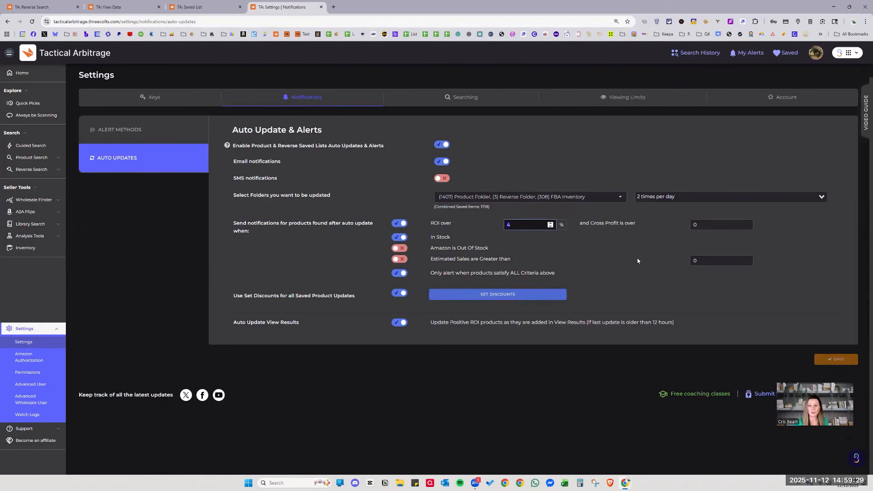
text(20)
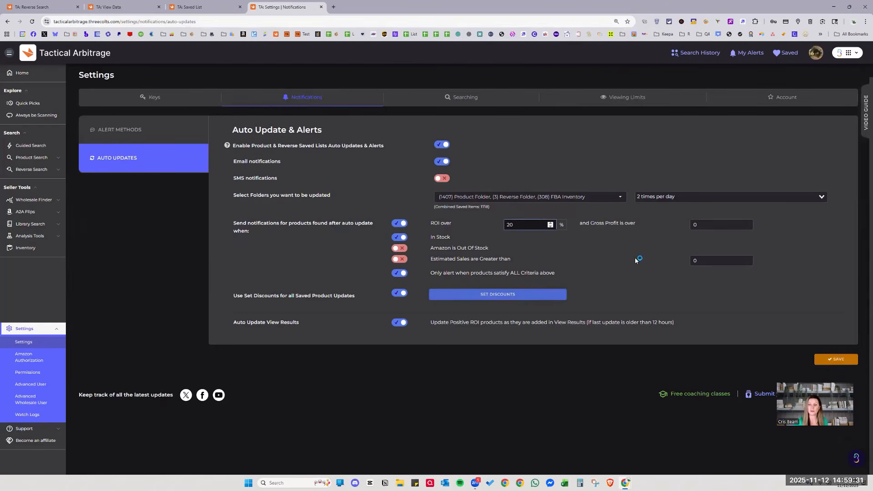
click(693, 225)
key(ctrl+a)
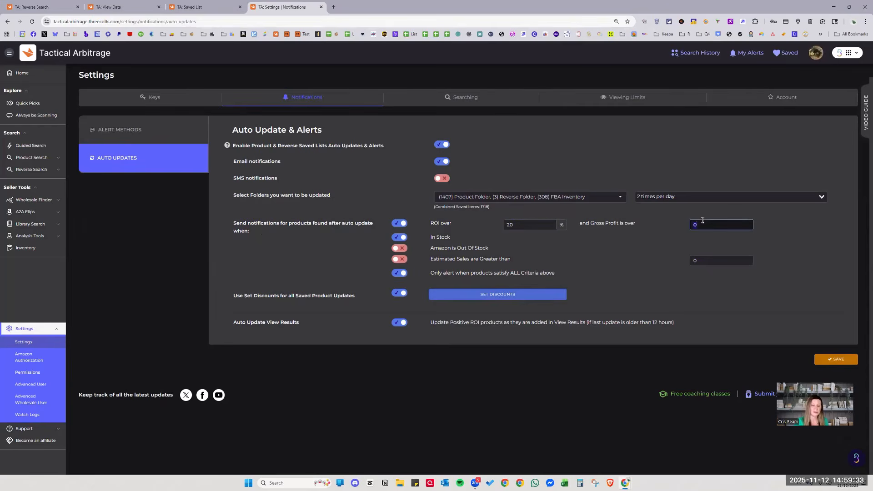
click(667, 243)
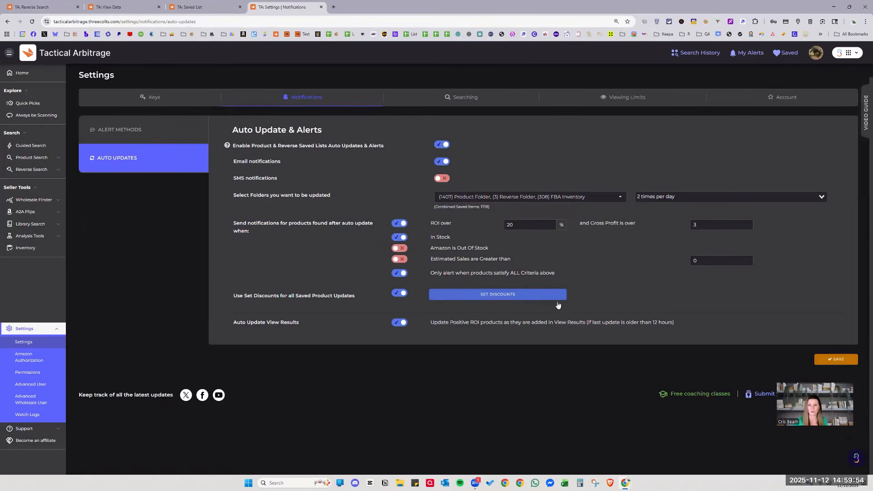
click(398, 259)
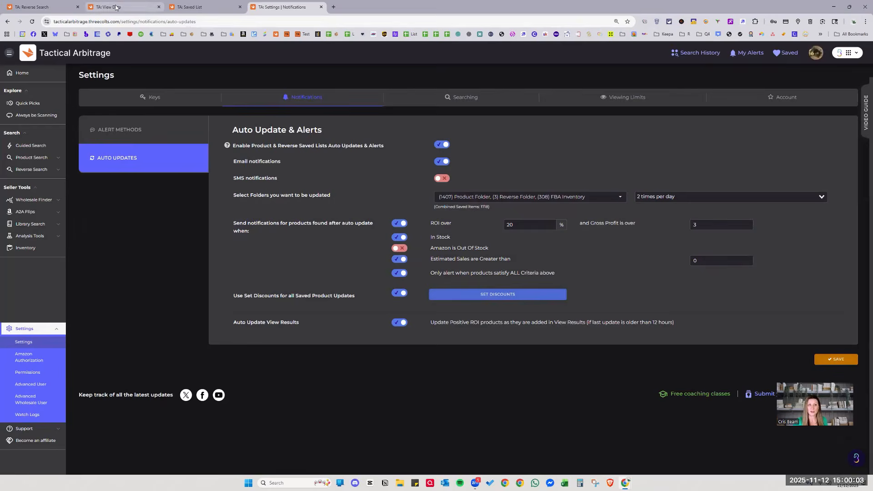
click(160, 5)
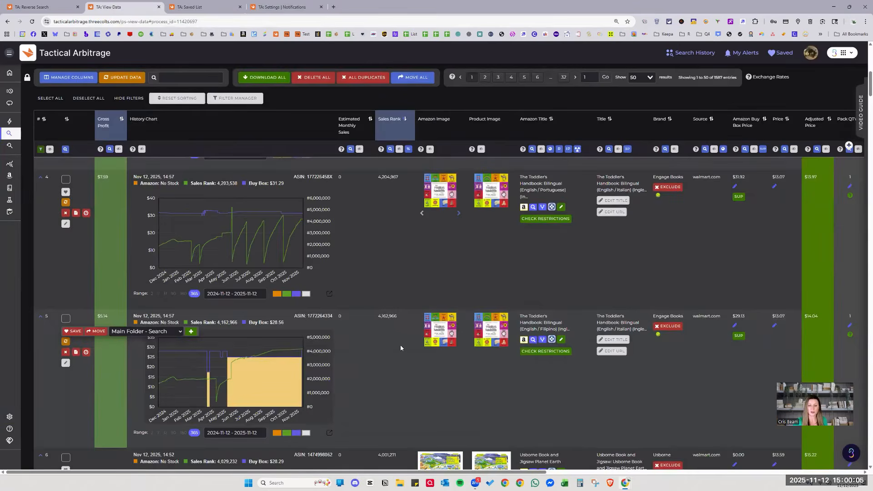
scroll(397, 352, down, 2)
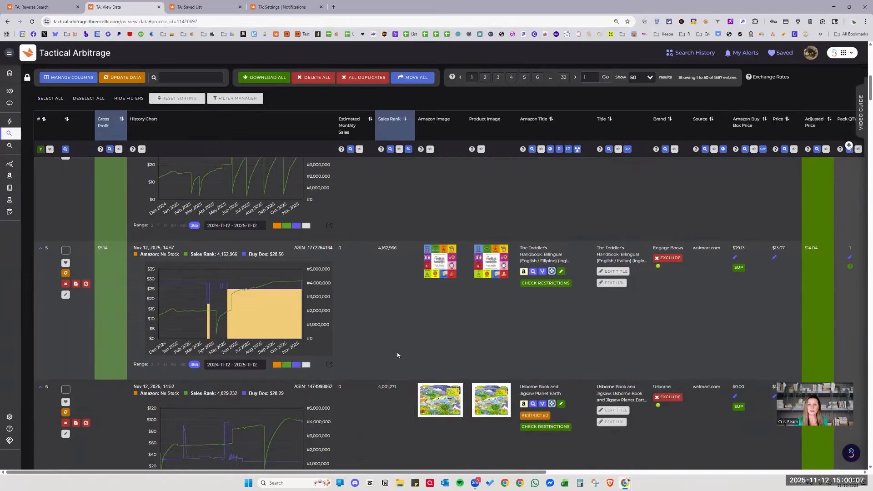
click(283, 7)
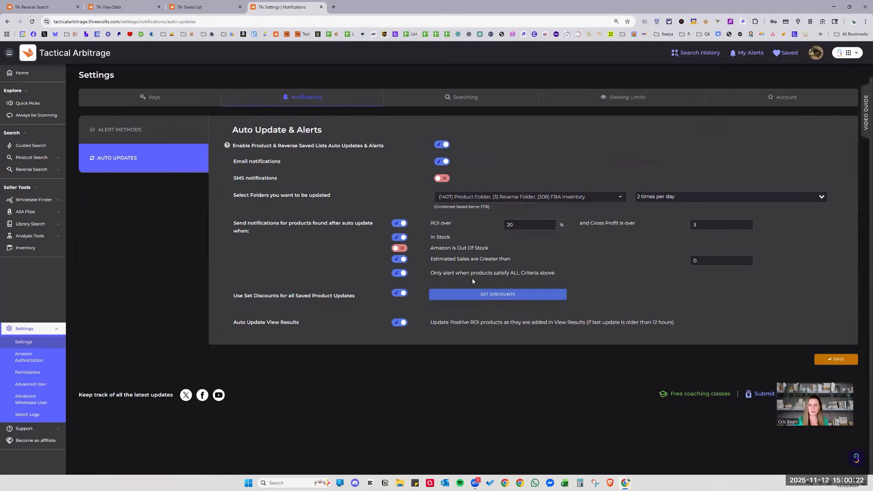
click(399, 275)
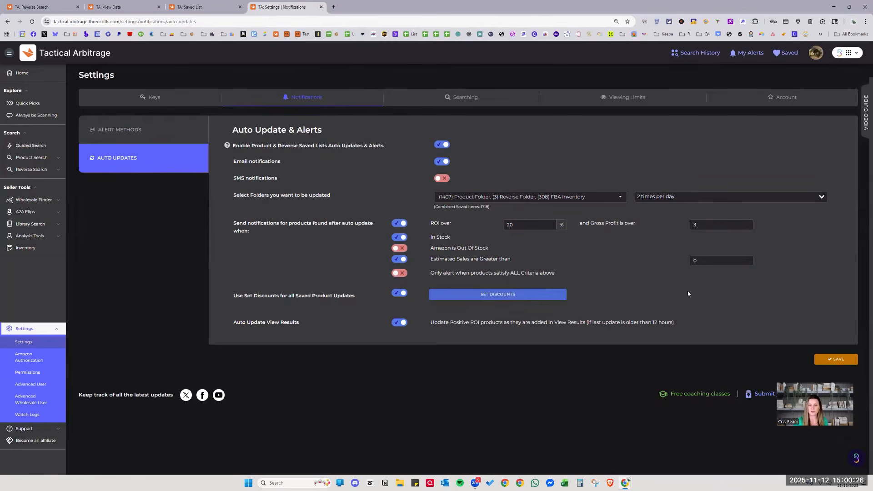
click(398, 273)
click(402, 260)
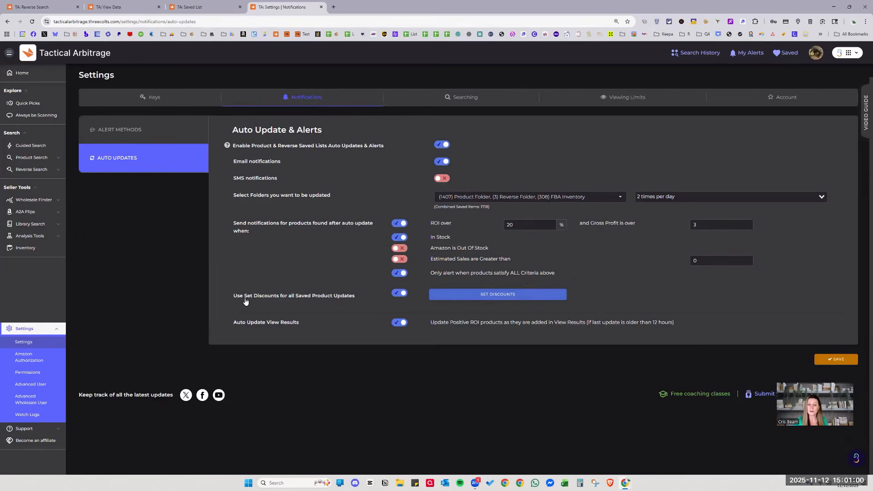
drag(232, 296, 367, 305)
click(361, 299)
Remove all per-store discounts with CLEAR ALL, confirm the removal, and close the Set Discounts dialog.
click(489, 296)
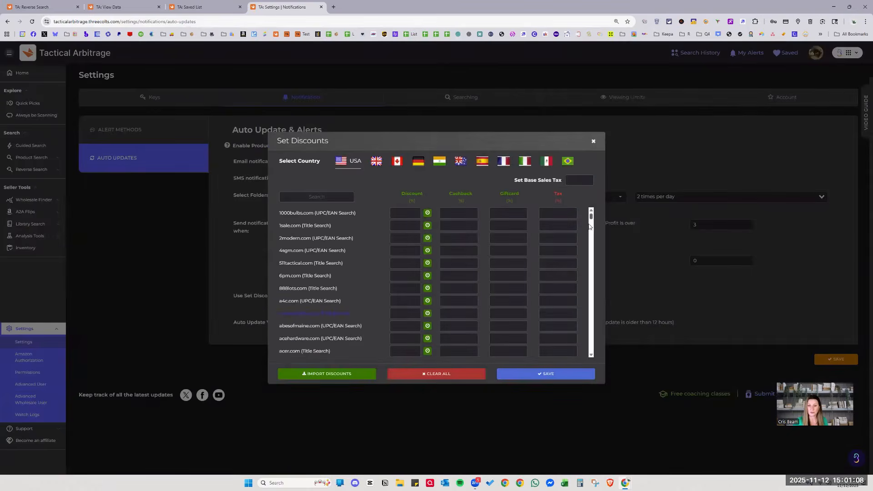
scroll(585, 280, down, 10)
scroll(585, 280, down, 10)
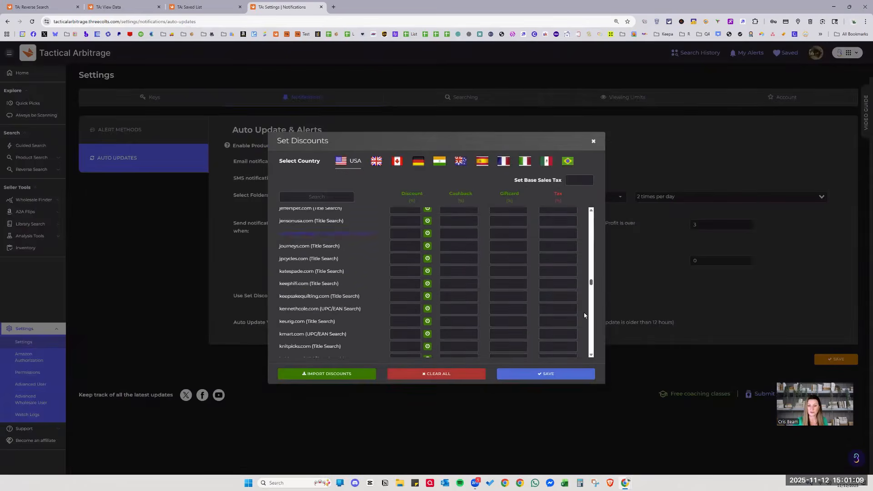
click(402, 375)
click(455, 287)
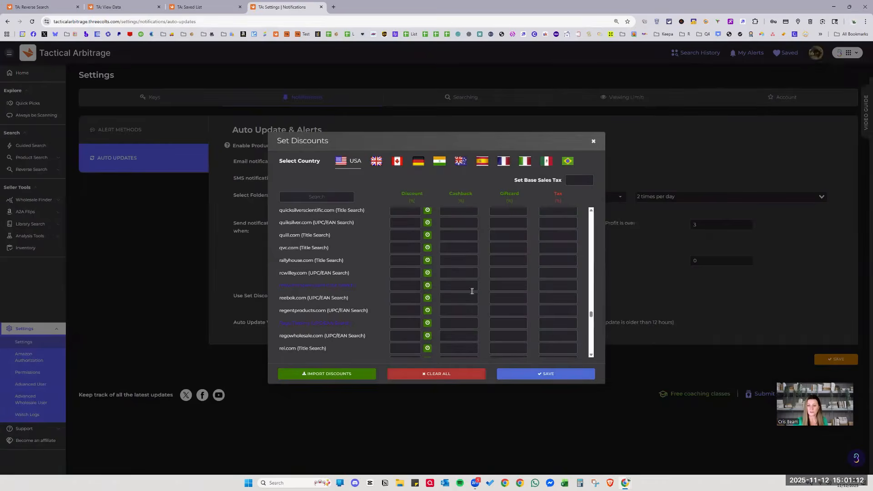
click(593, 142)
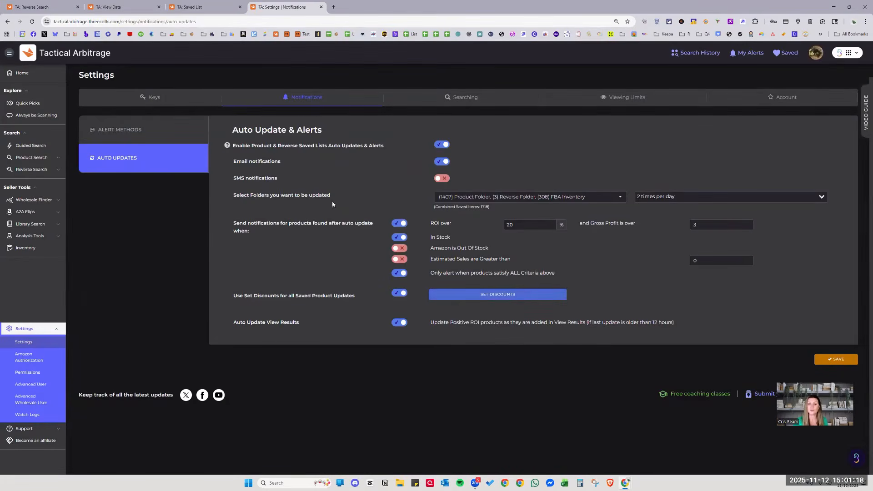
drag(231, 195, 409, 193)
click(410, 192)
click(671, 201)
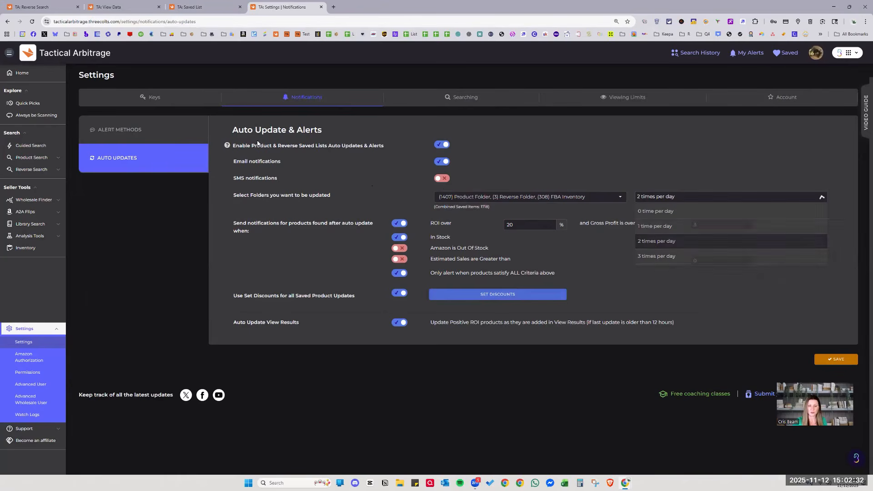
mouse_move(229, 150)
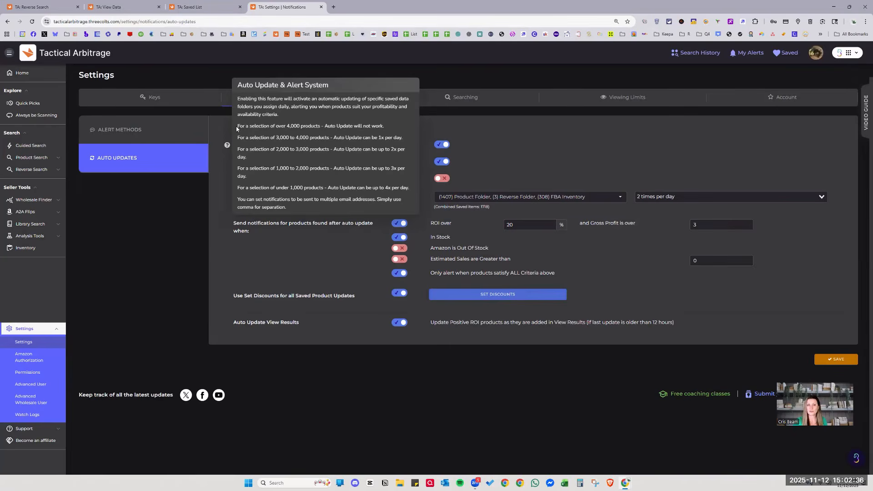
drag(237, 126, 391, 128)
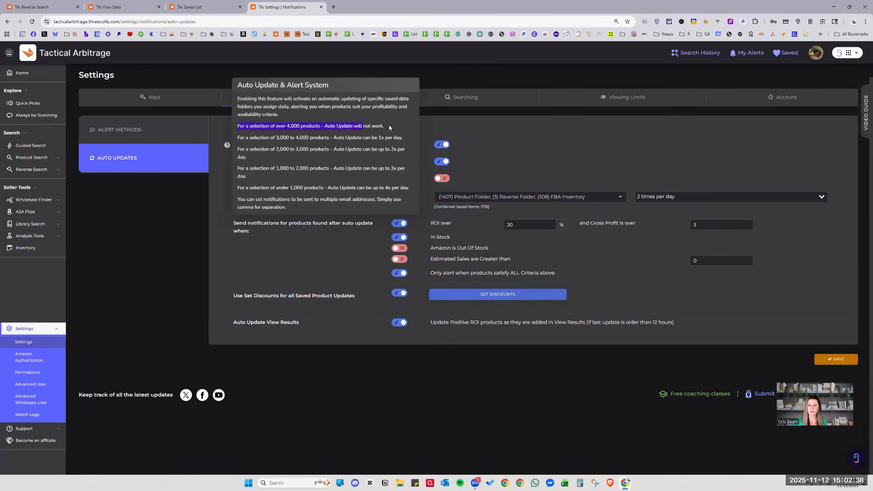
click(379, 127)
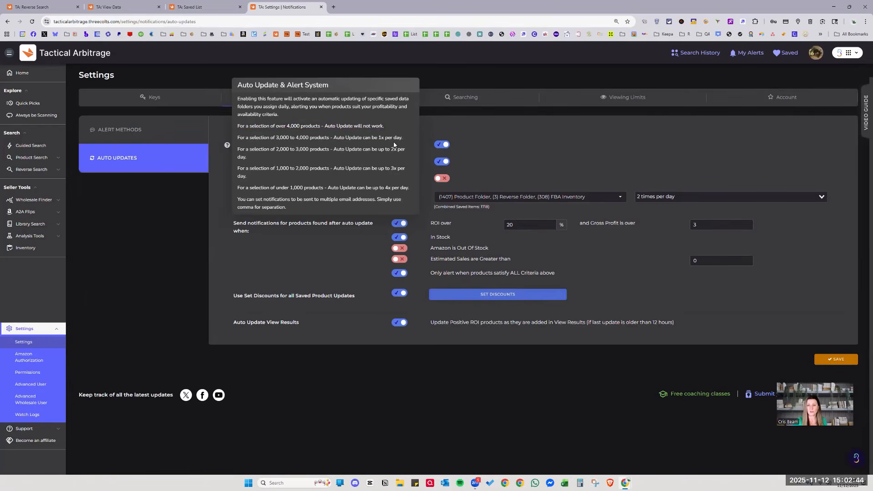
click(639, 196)
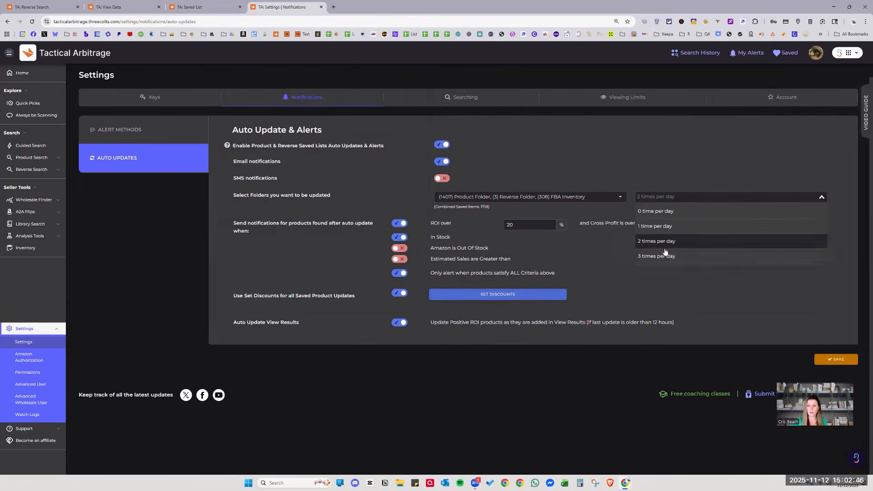
click(667, 160)
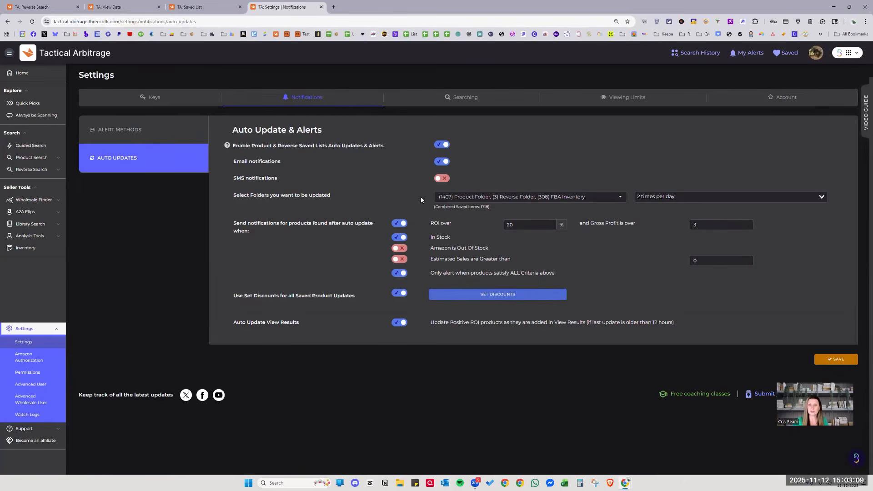
Search 'macy' in the store discounts and give macys.com 20% discount and 8% cashback, then save.
click(475, 295)
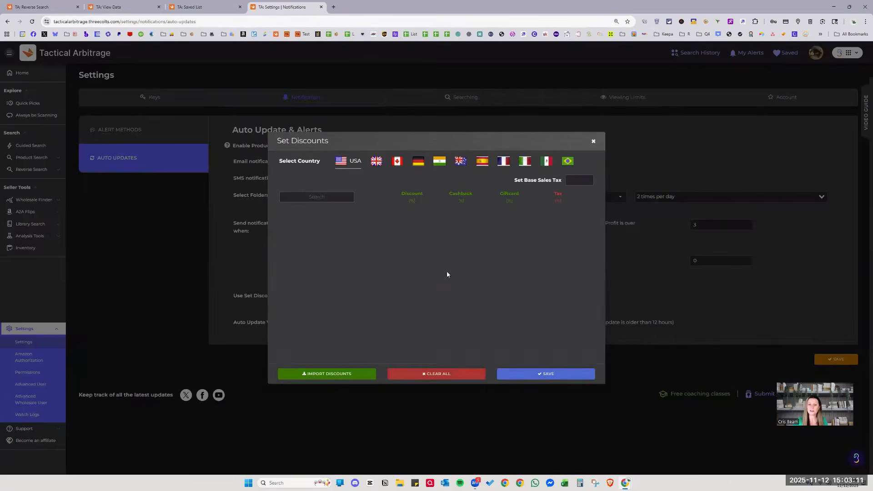
click(335, 199)
text(macy)
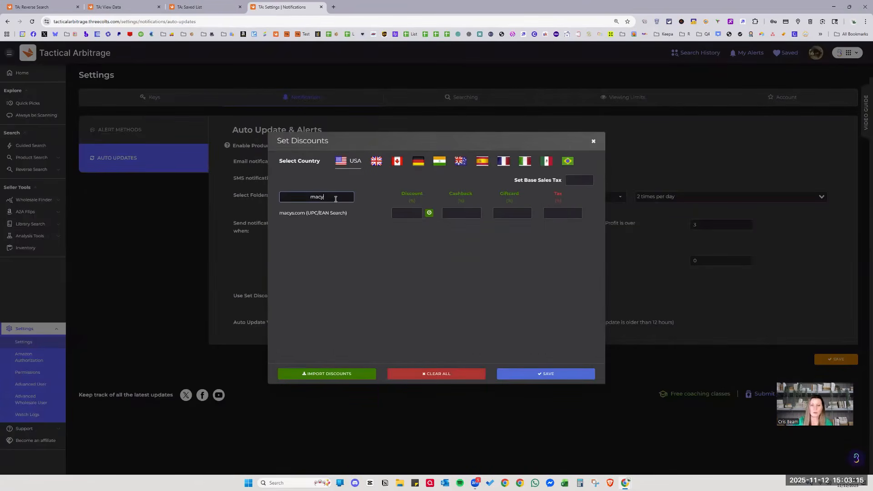
click(402, 212)
text(20)
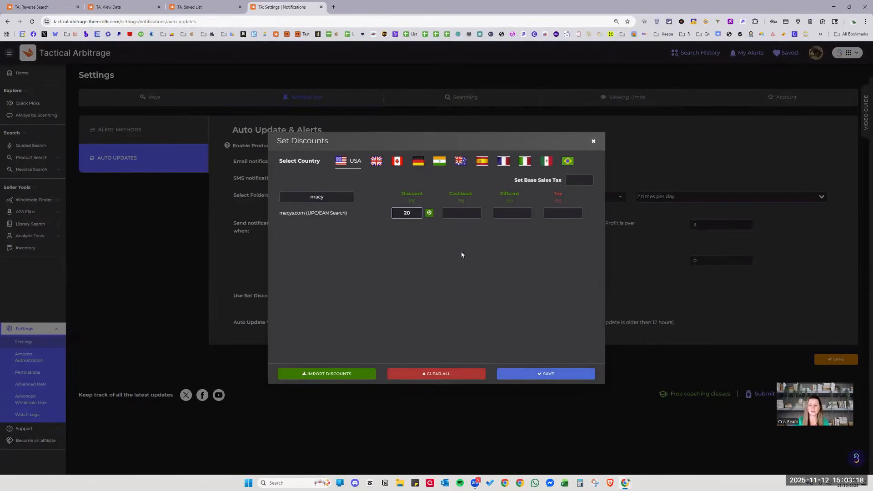
click(465, 214)
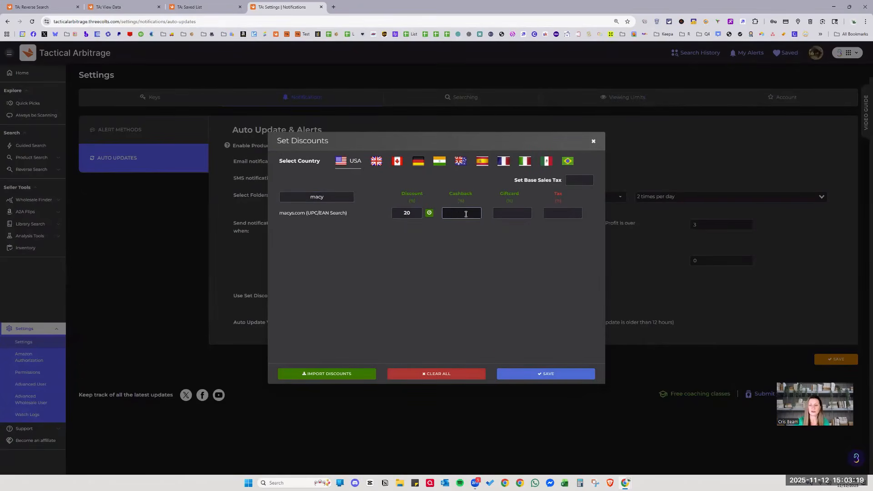
text(8)
click(443, 277)
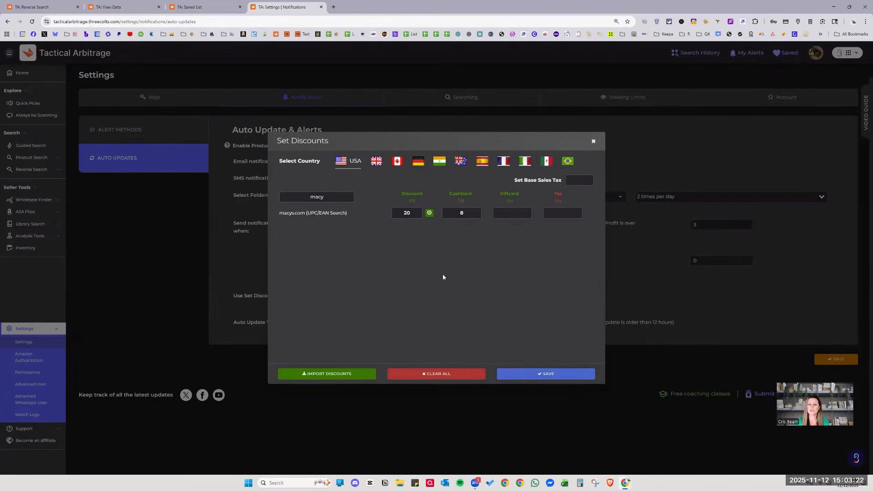
click(545, 373)
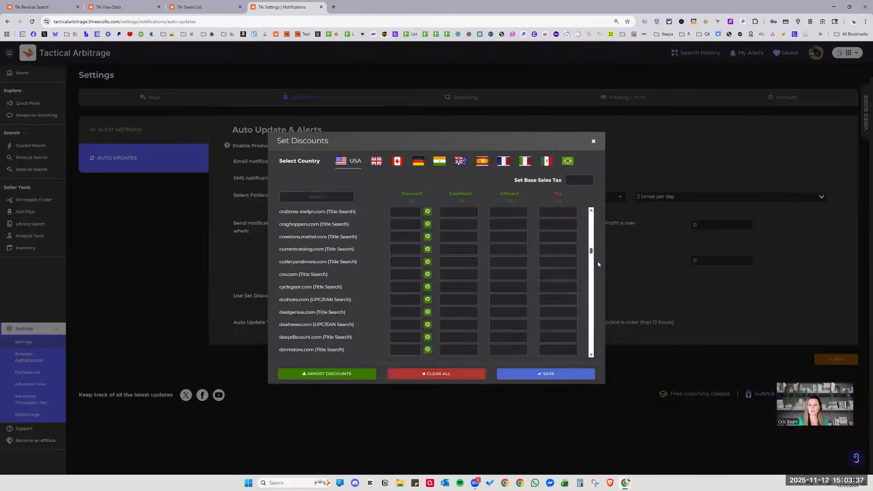
Clear all store discounts including macys.com, confirm the empty list, and save it.
scroll(599, 281, down, 5)
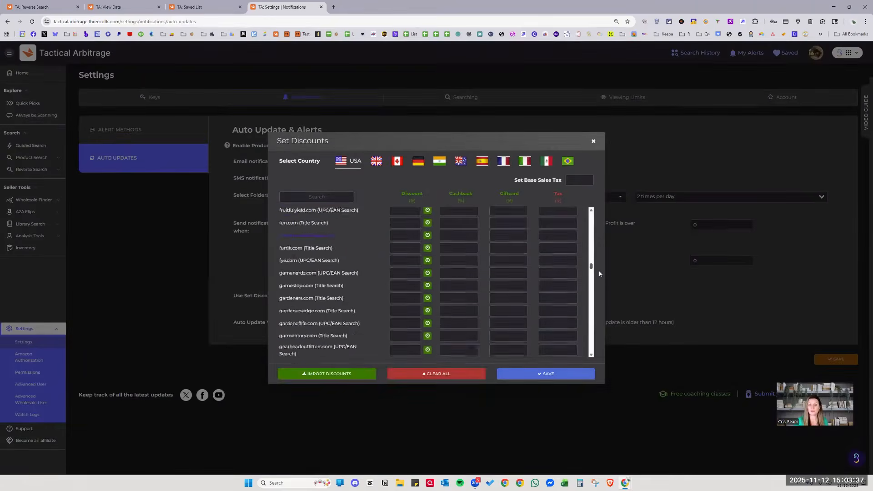
scroll(599, 290, up, 3)
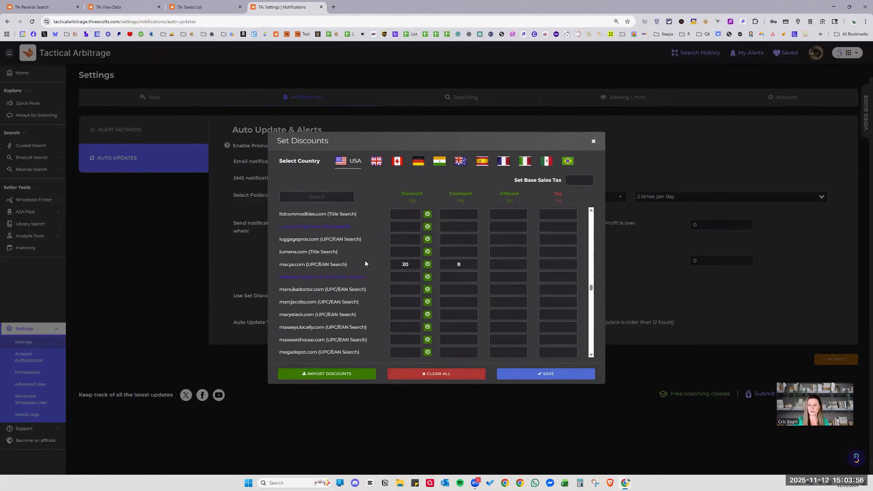
click(445, 374)
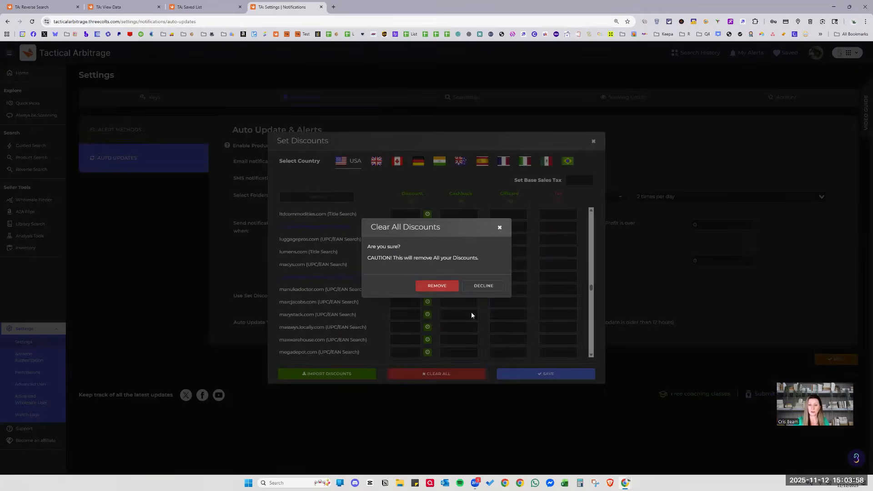
click(439, 284)
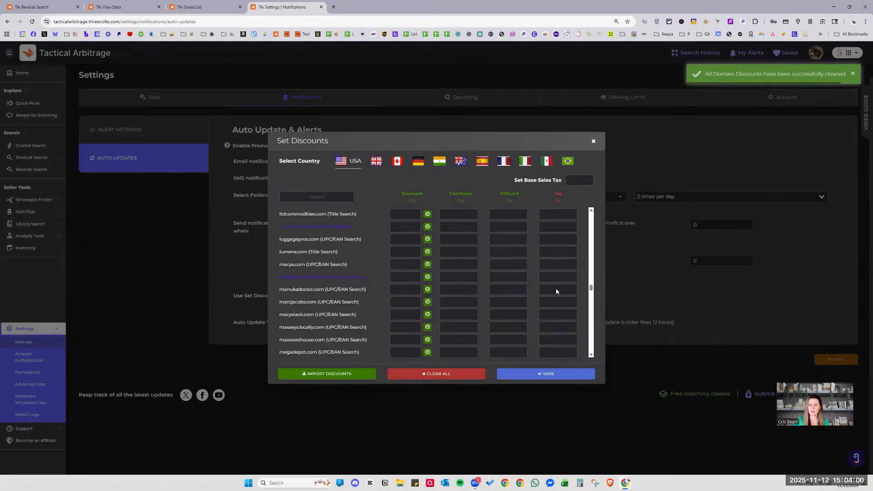
scroll(579, 286, up, 3)
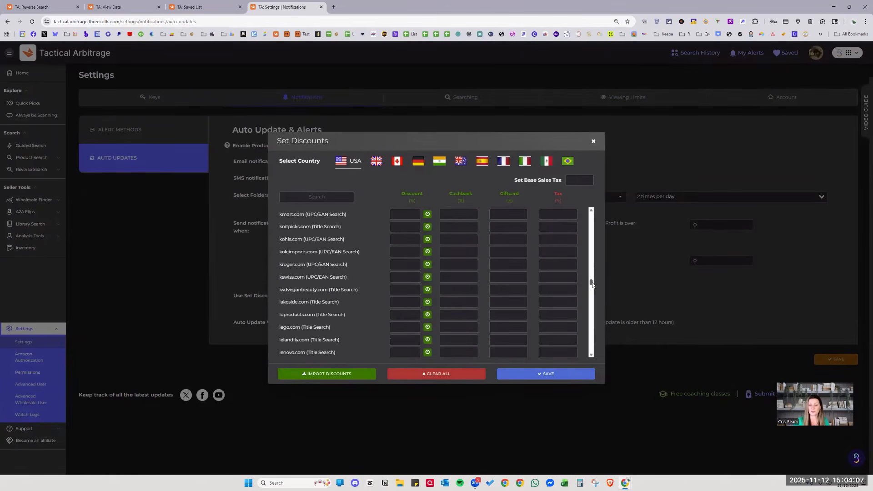
scroll(591, 285, up, 2)
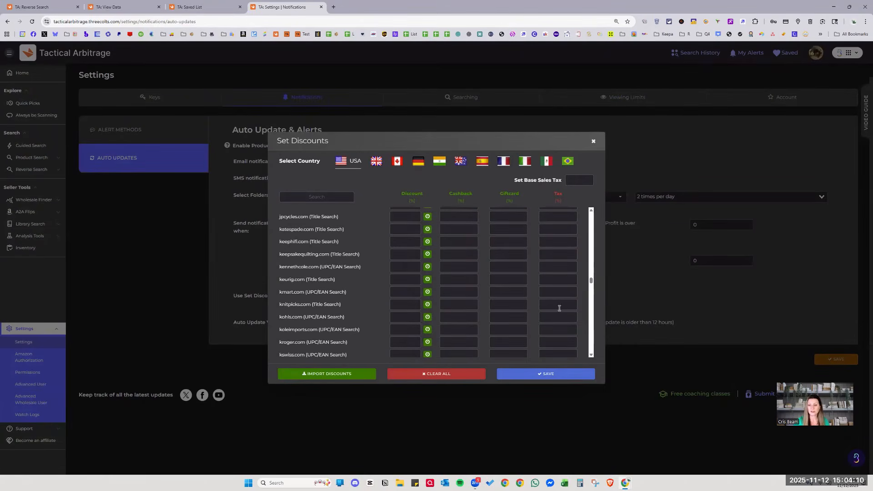
scroll(558, 332, down, 1)
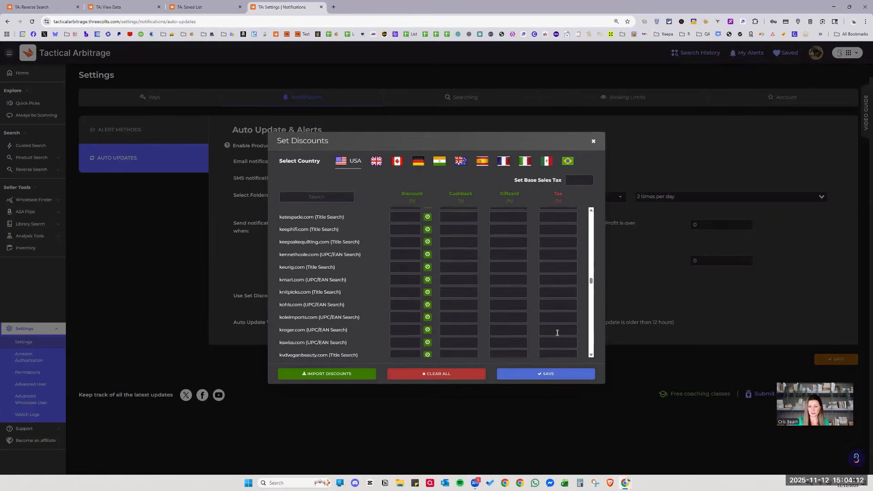
scroll(557, 333, down, 3)
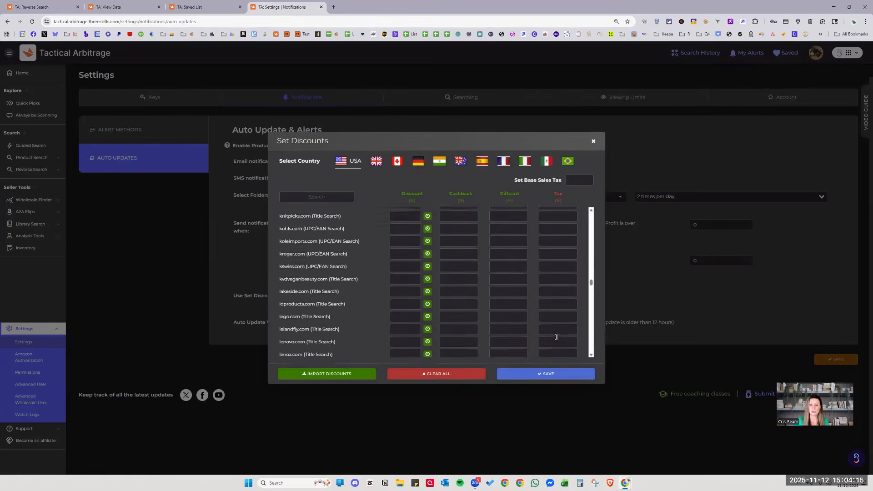
scroll(557, 337, down, 2)
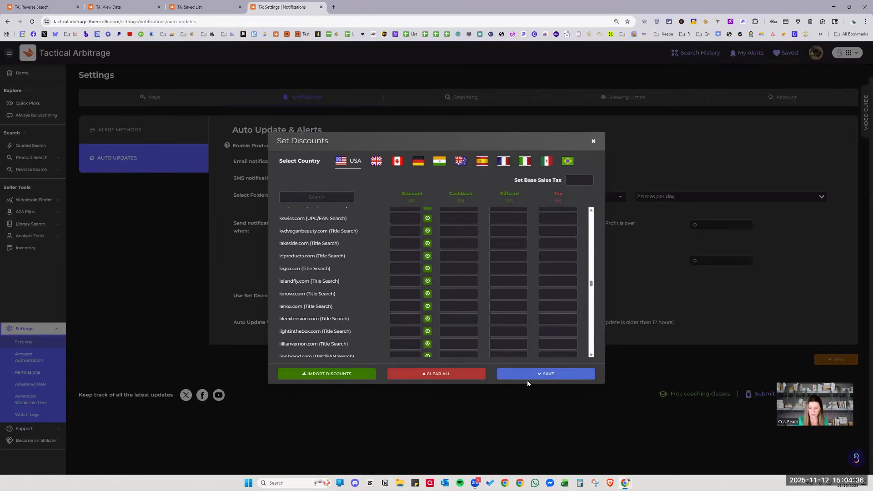
click(541, 374)
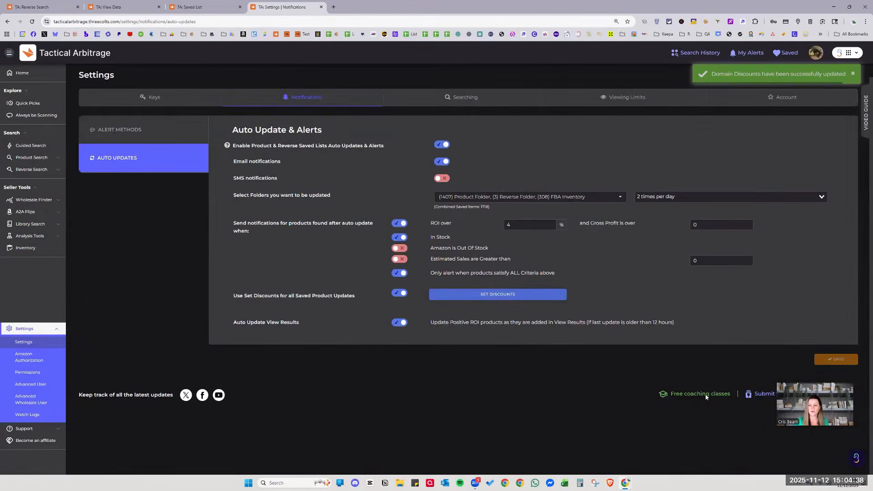